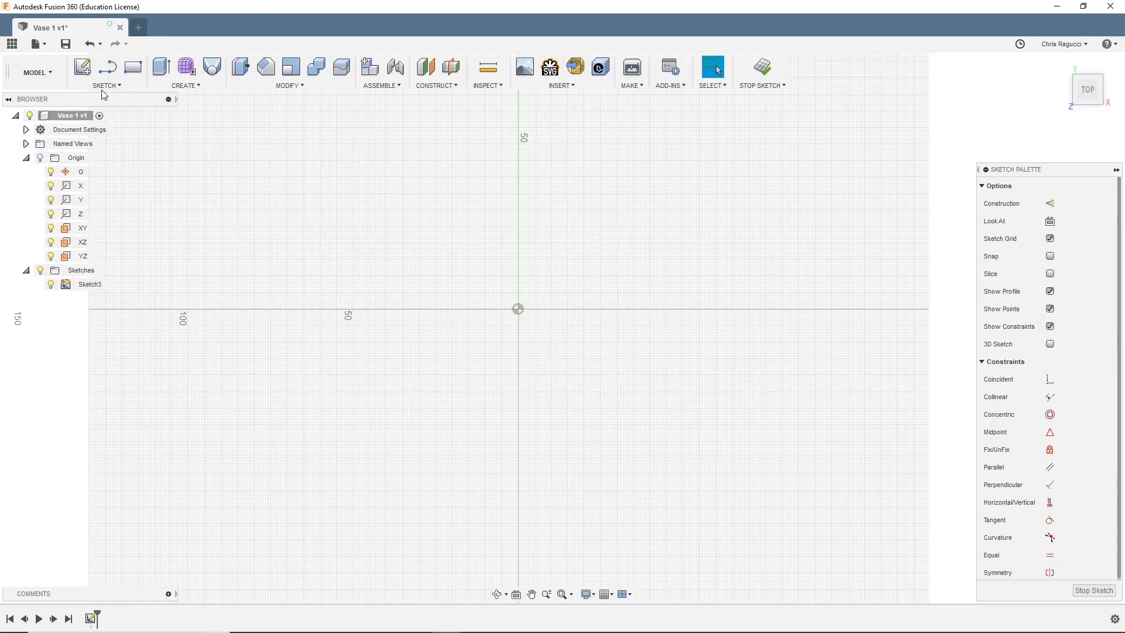
Step: Sketch a six-sided circumscribed polygon centred on the origin with a 50 mm inscribed radius, and finish the sketch
mouse_move(120, 166)
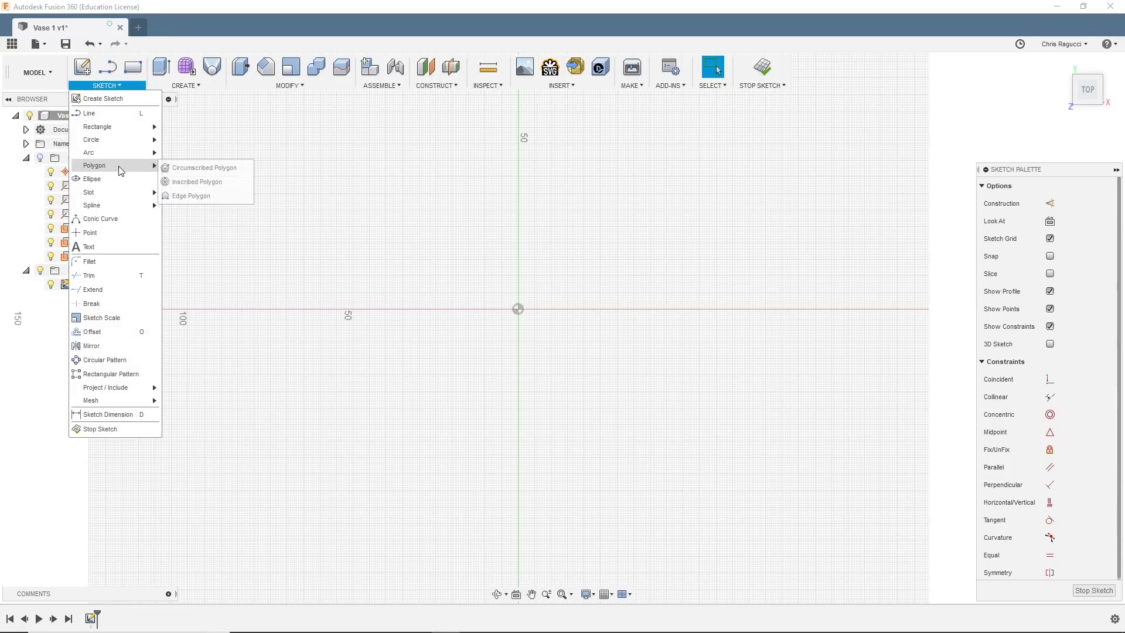
left_click(192, 168)
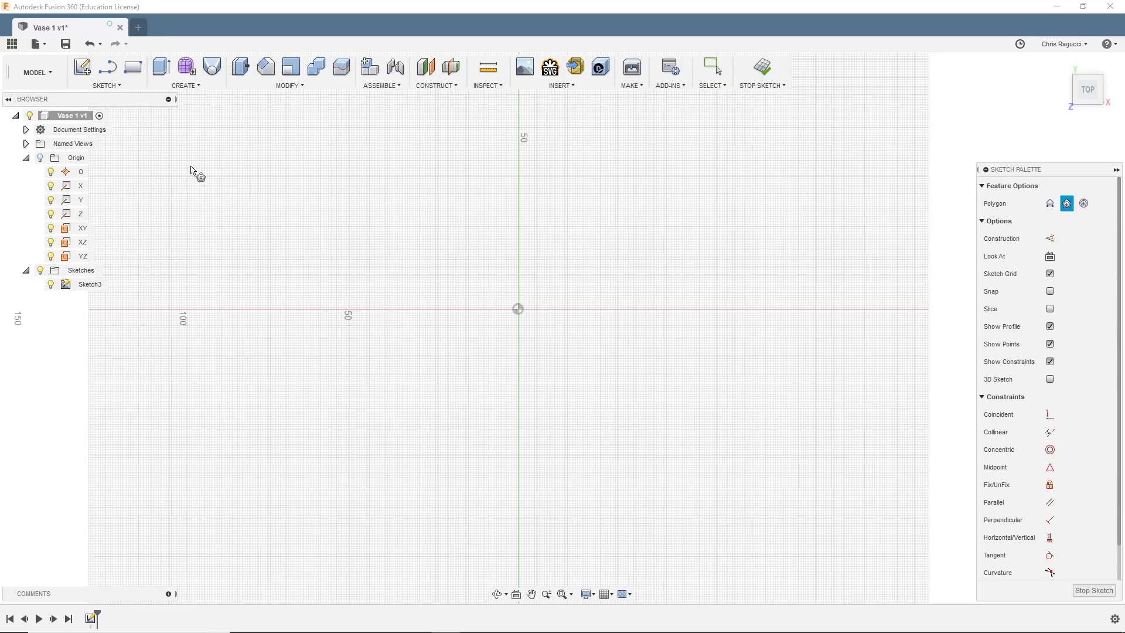
left_click(517, 308)
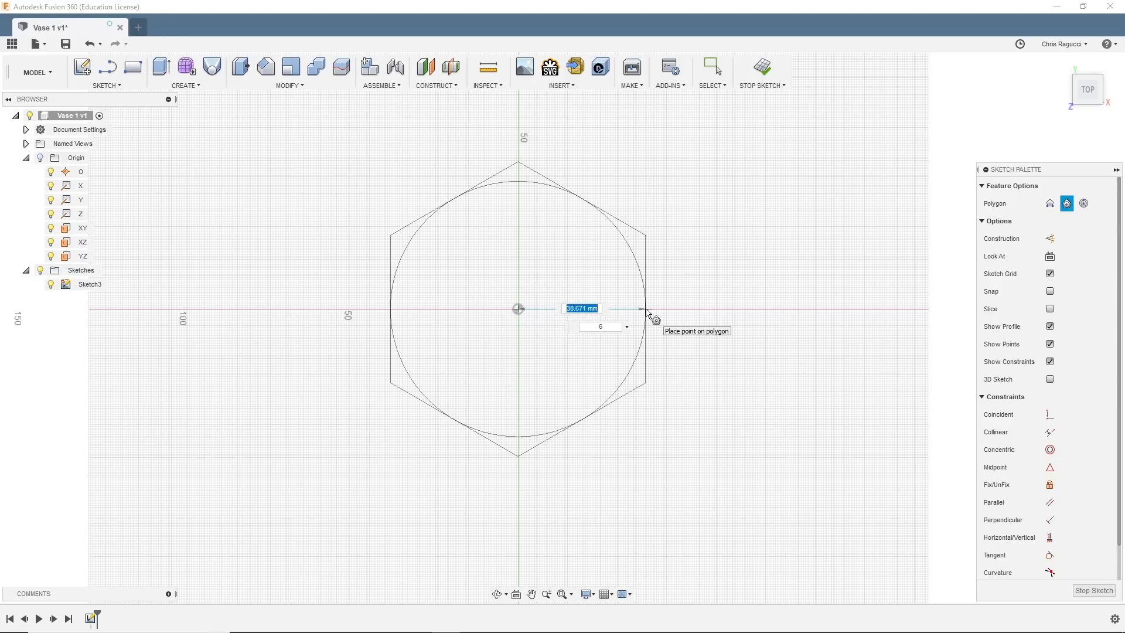
type("50")
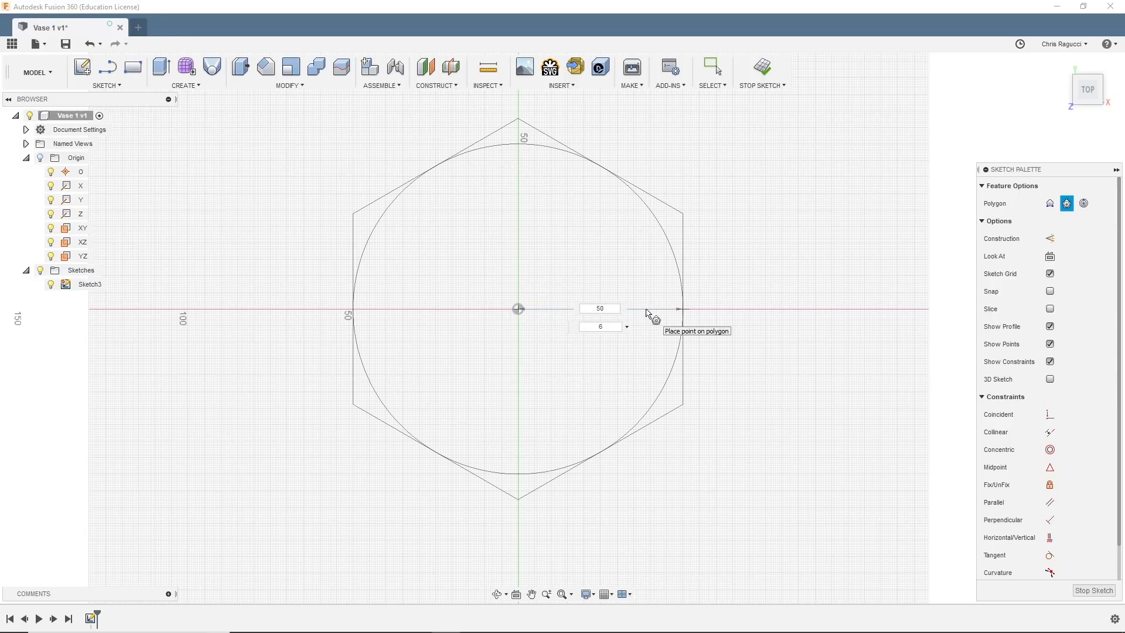
key("Tab")
key("Return")
key("Escape")
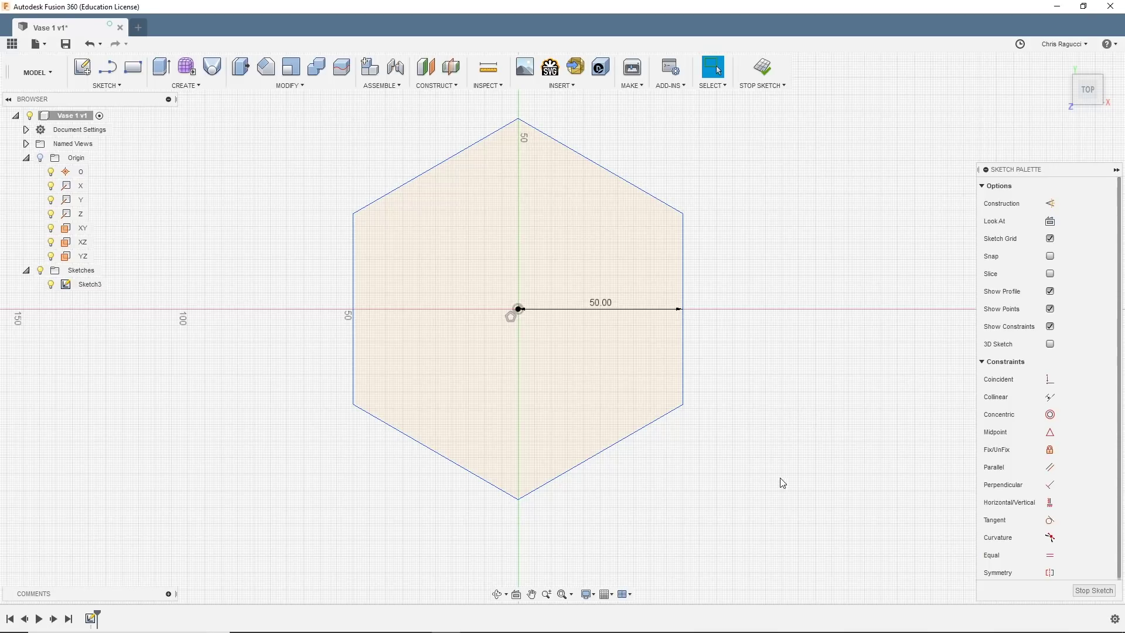
left_click(1093, 591)
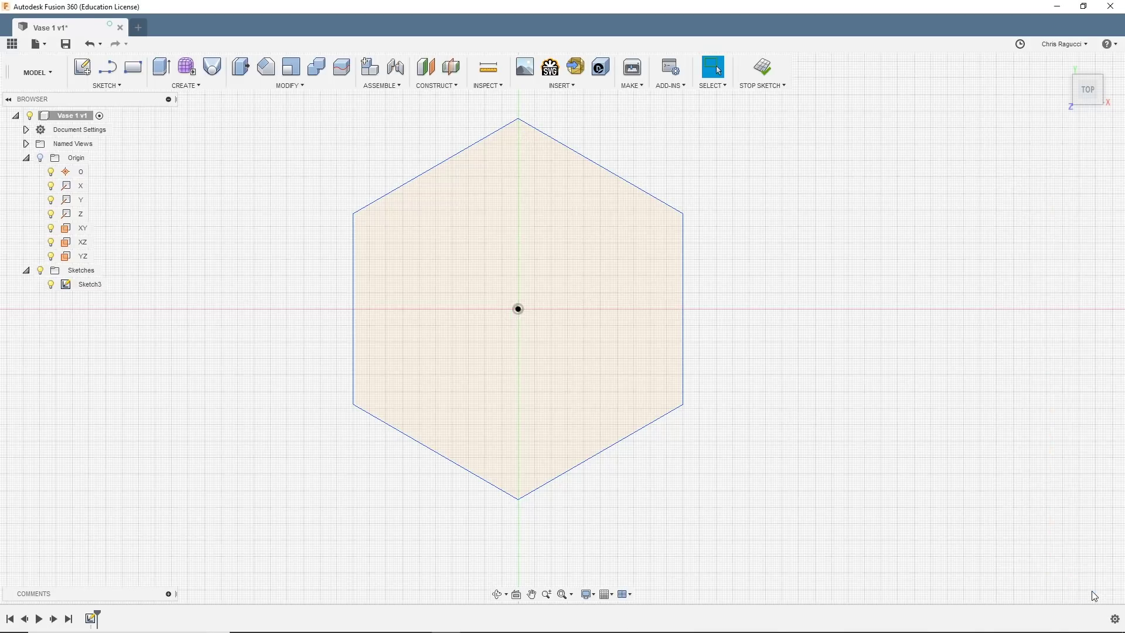
Step: Create an offset construction plane 20 mm above the hexagon profile
left_click(1063, 68)
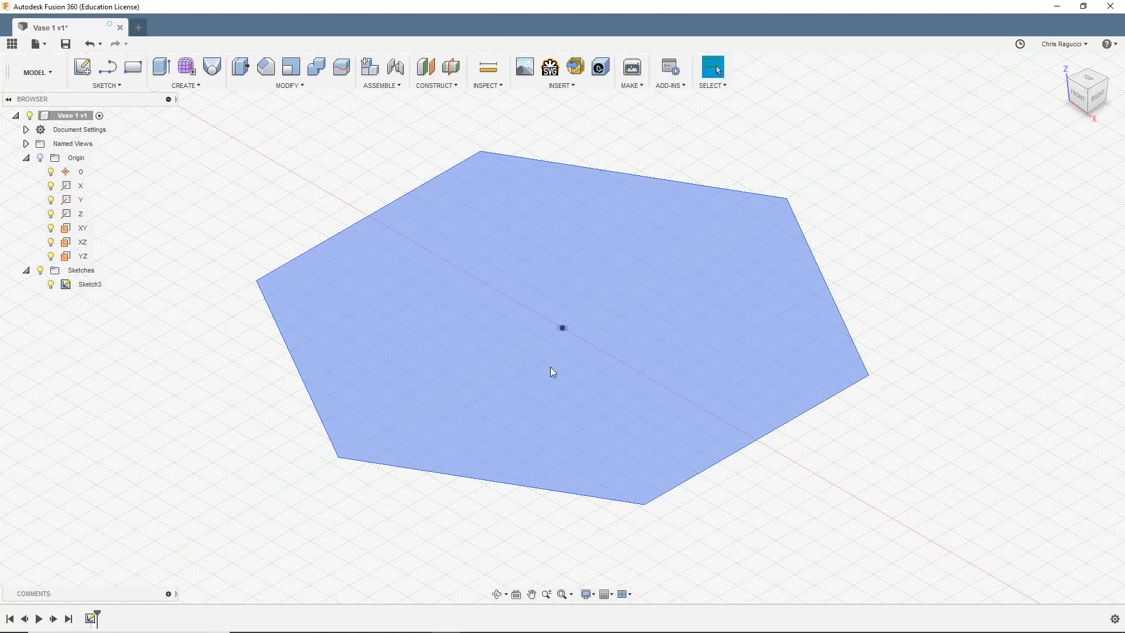
scroll(549, 366, "down", 5)
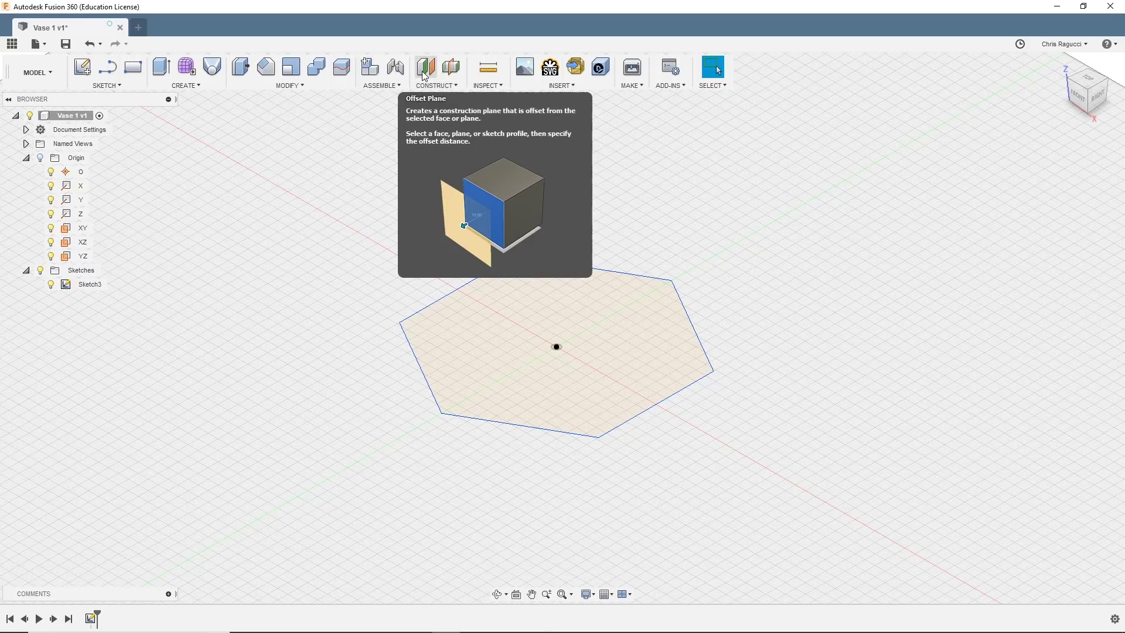
left_click(430, 85)
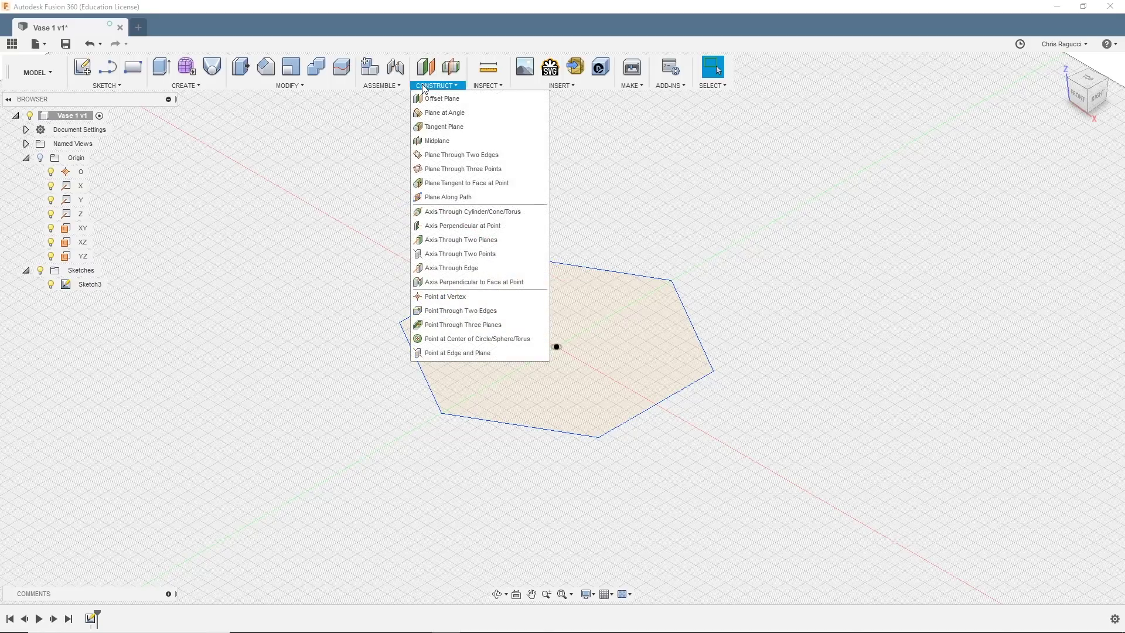
left_click(427, 99)
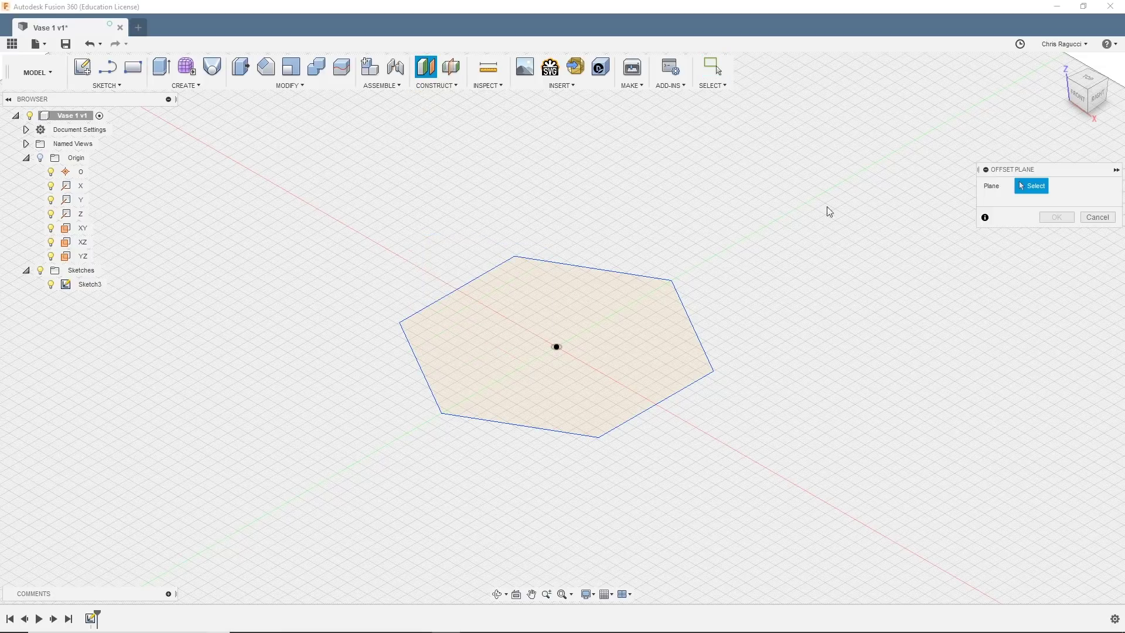
left_click(610, 307)
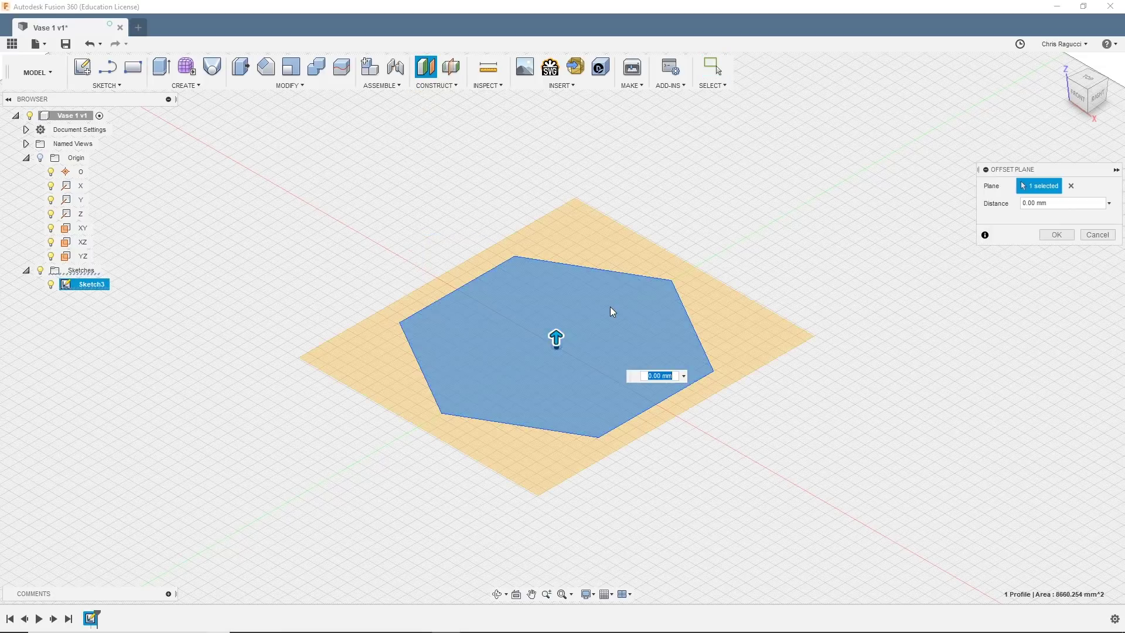
left_click_drag(556, 338, 556, 273)
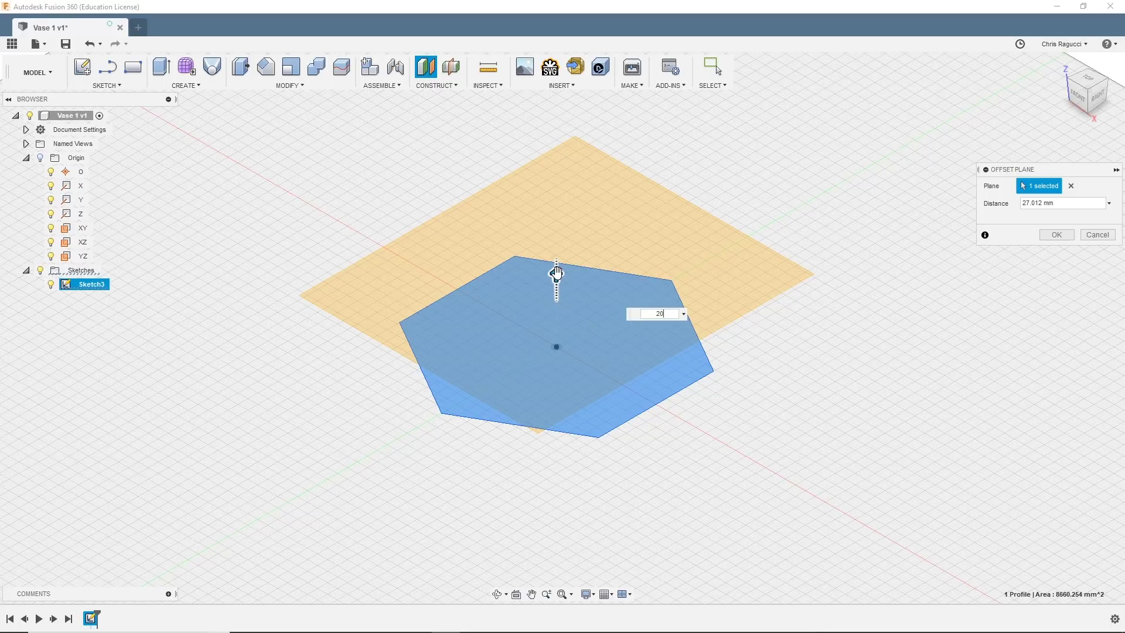
key("Return")
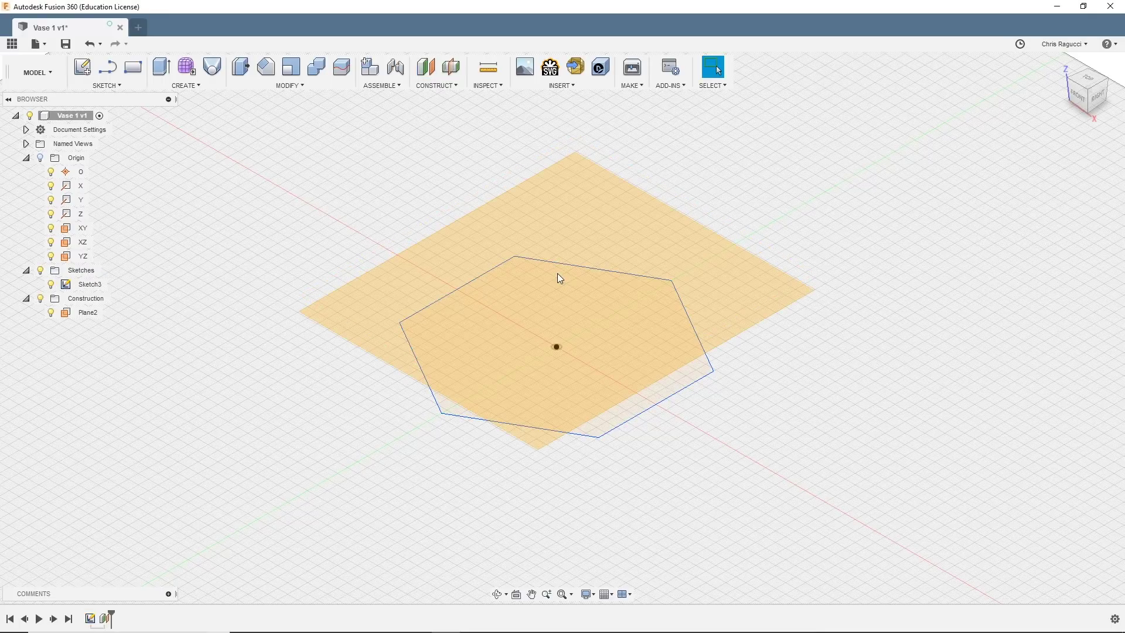
Step: Start a sketch on the offset plane and draw a six-sided circumscribed polygon centred on the origin with a 50 mm inscribed radius
left_click(556, 200)
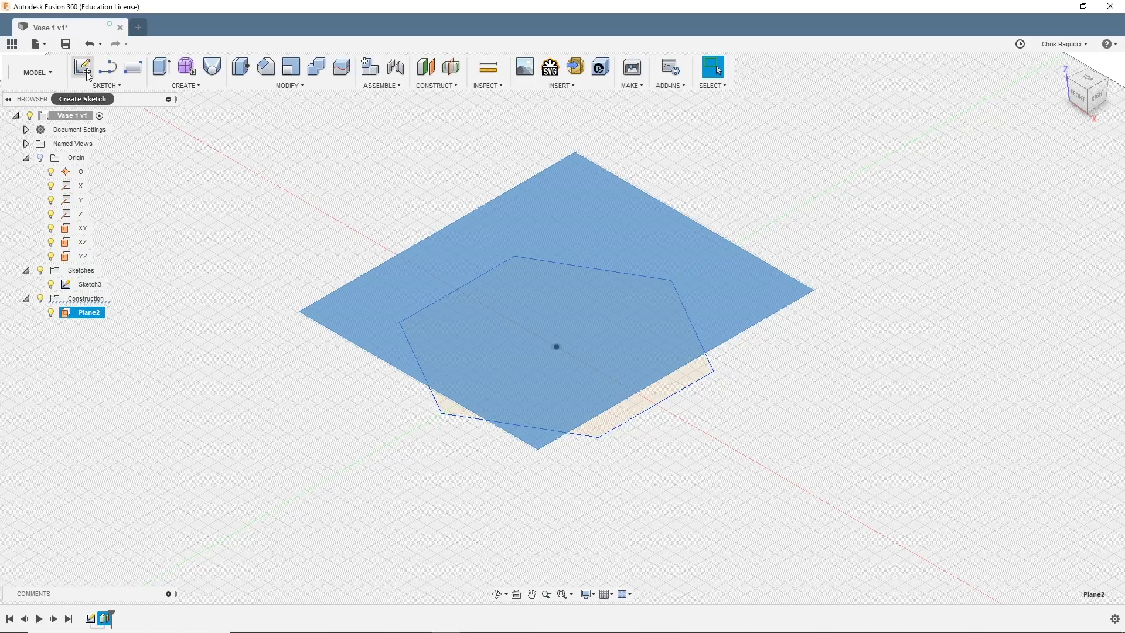
left_click(82, 68)
middle_click_drag(532, 381, 304, 262)
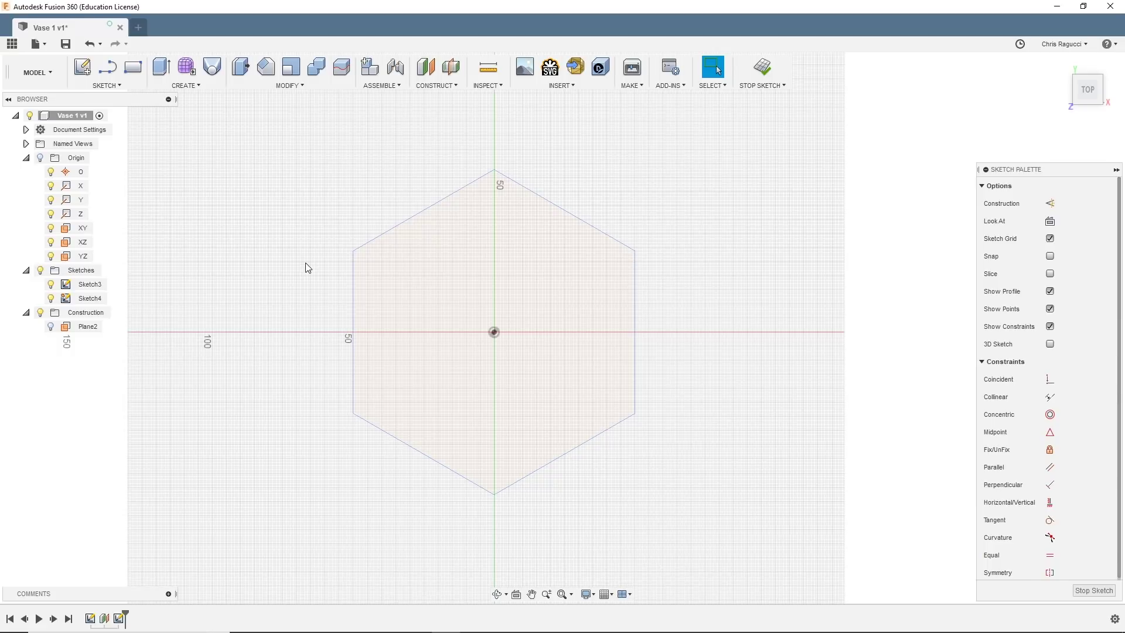
left_click(112, 86)
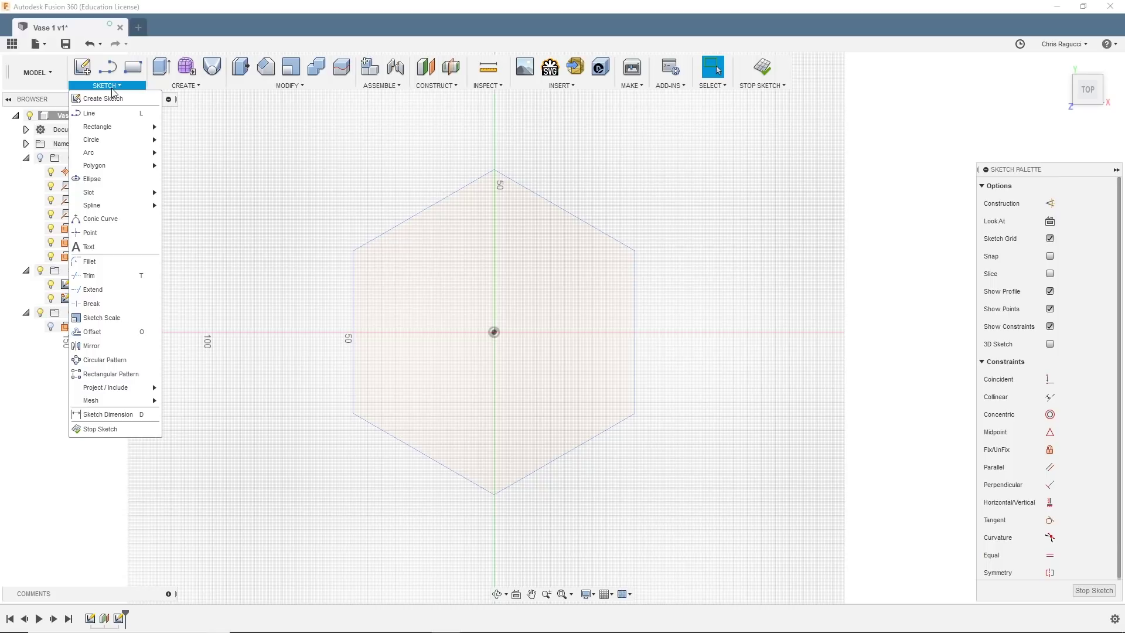
mouse_move(118, 165)
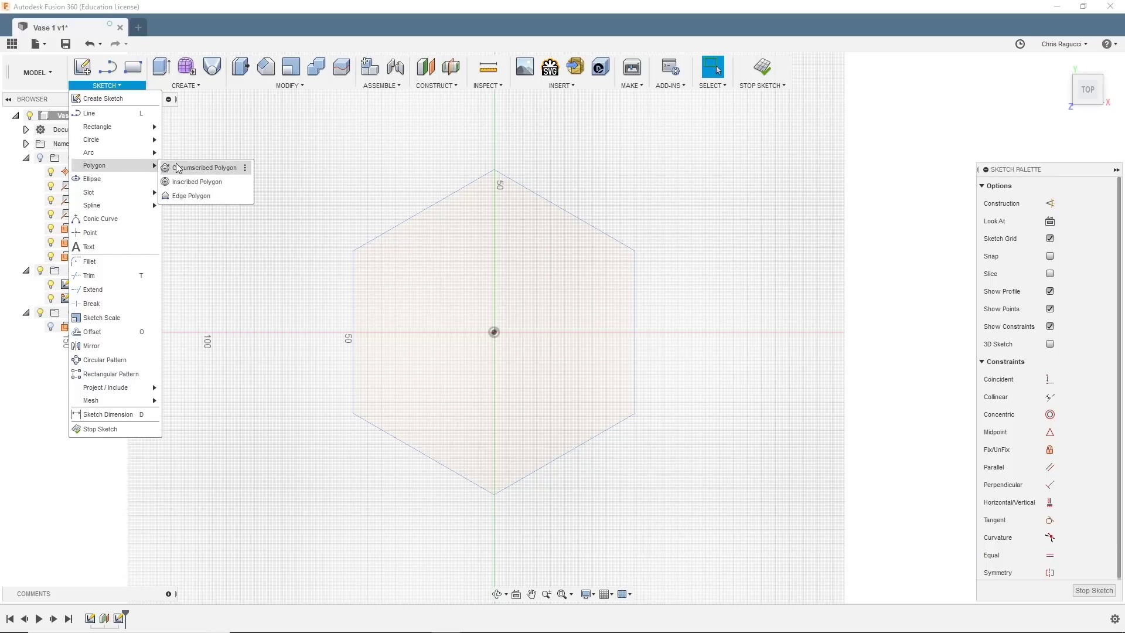
left_click(178, 169)
left_click(493, 332)
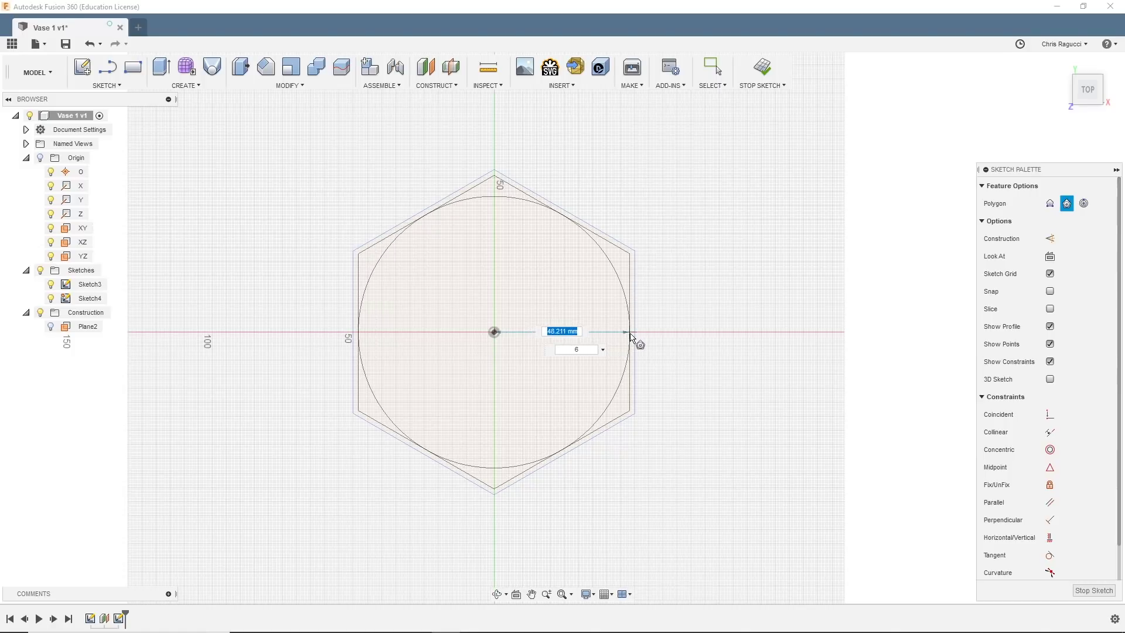
type("50")
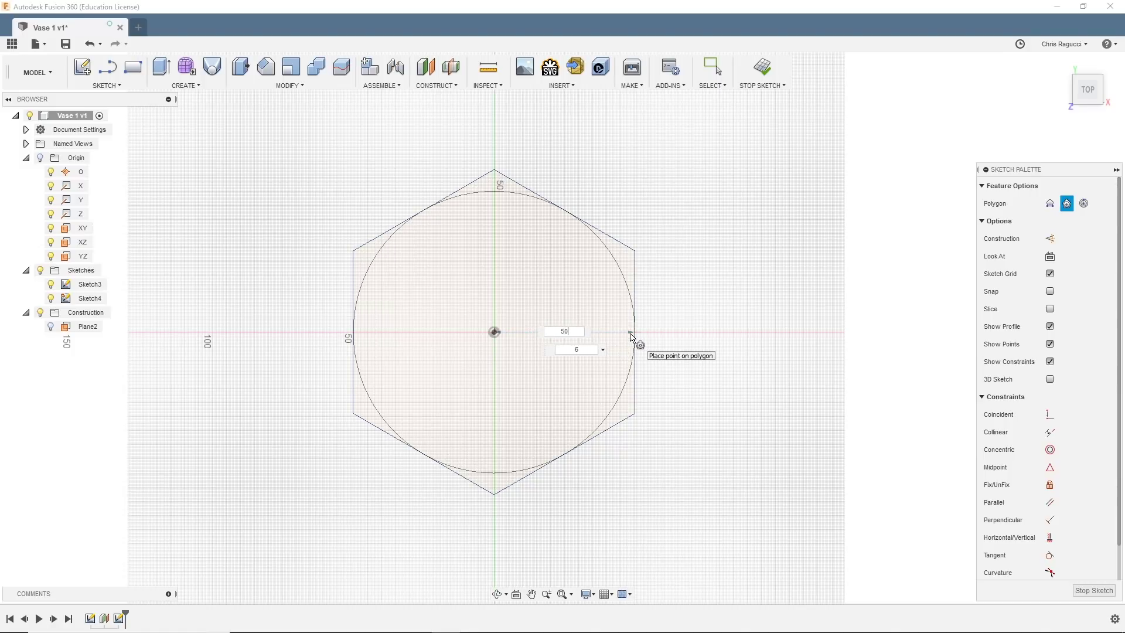
key("Tab")
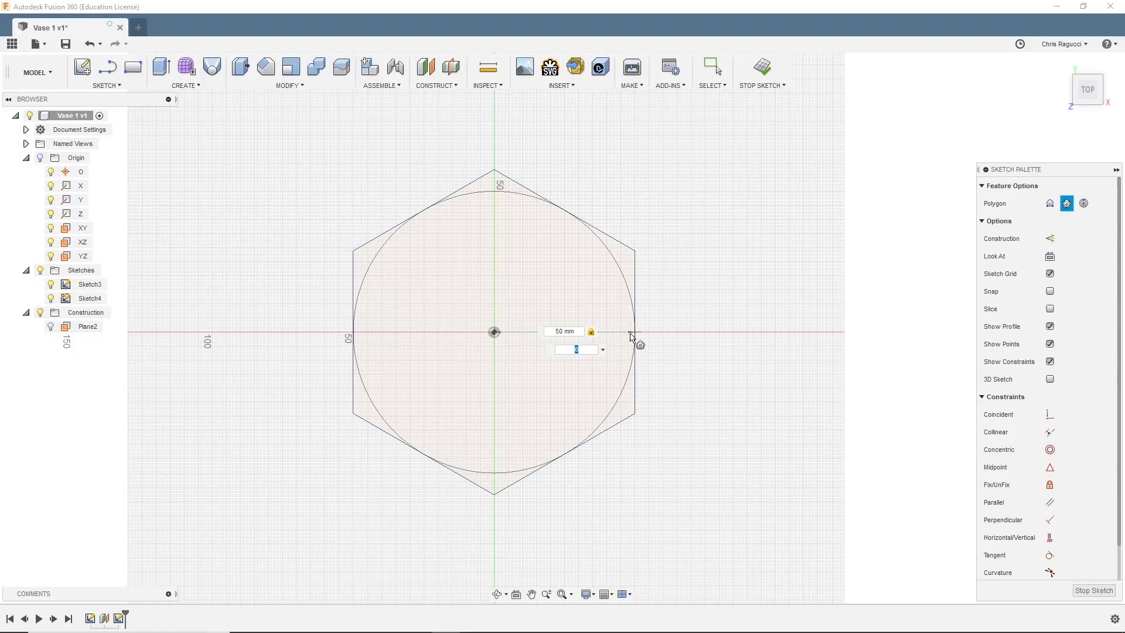
key("Return")
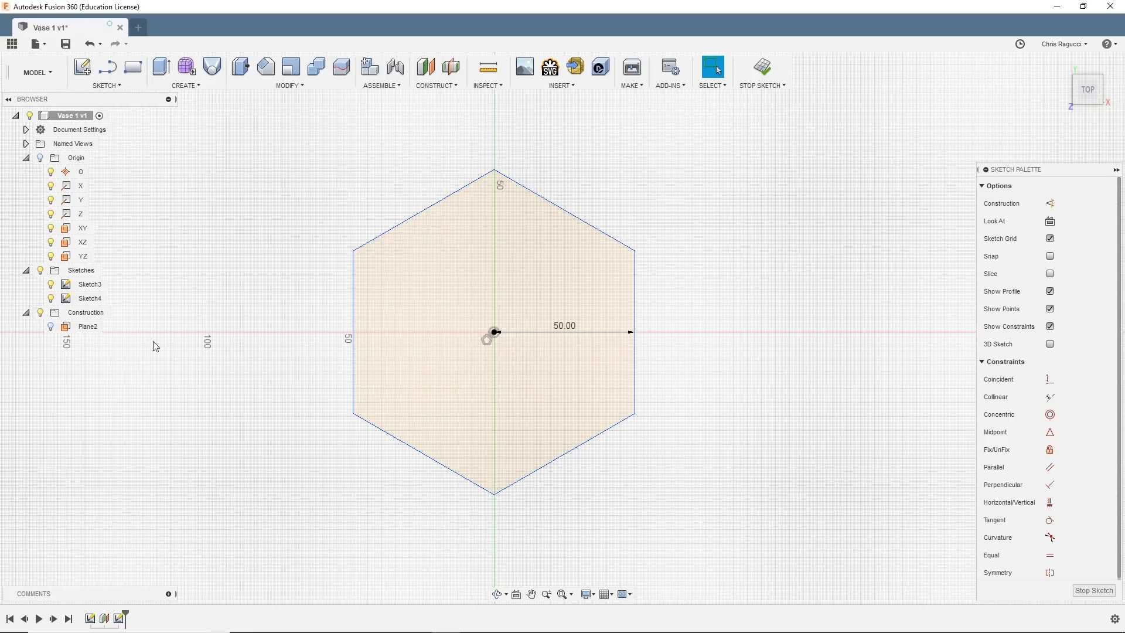
Step: Hide the base hexagon sketch and rotate the entire upper hexagon 15 degrees about the Z axis
left_click(54, 289)
key("Escape")
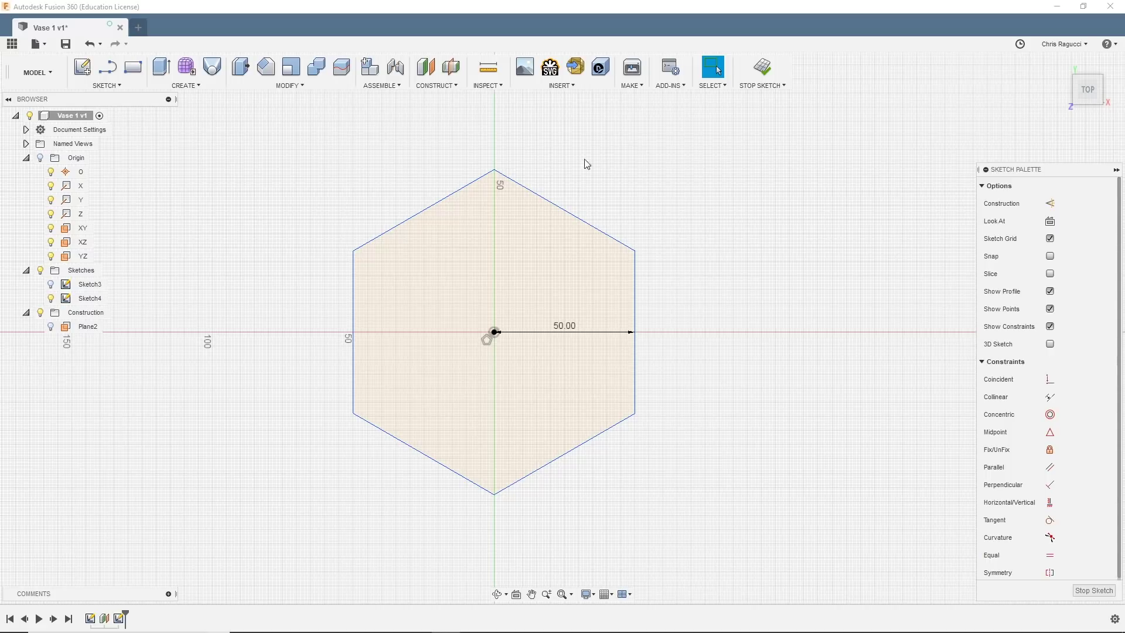
key("m")
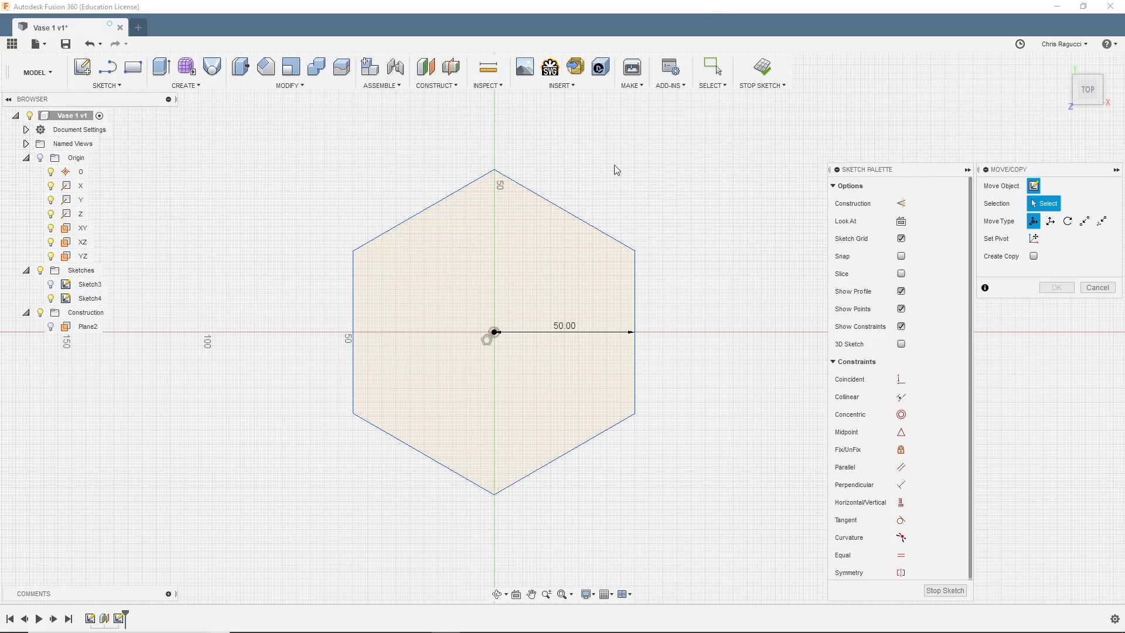
left_click(1066, 223)
left_click_drag(309, 139, 677, 526)
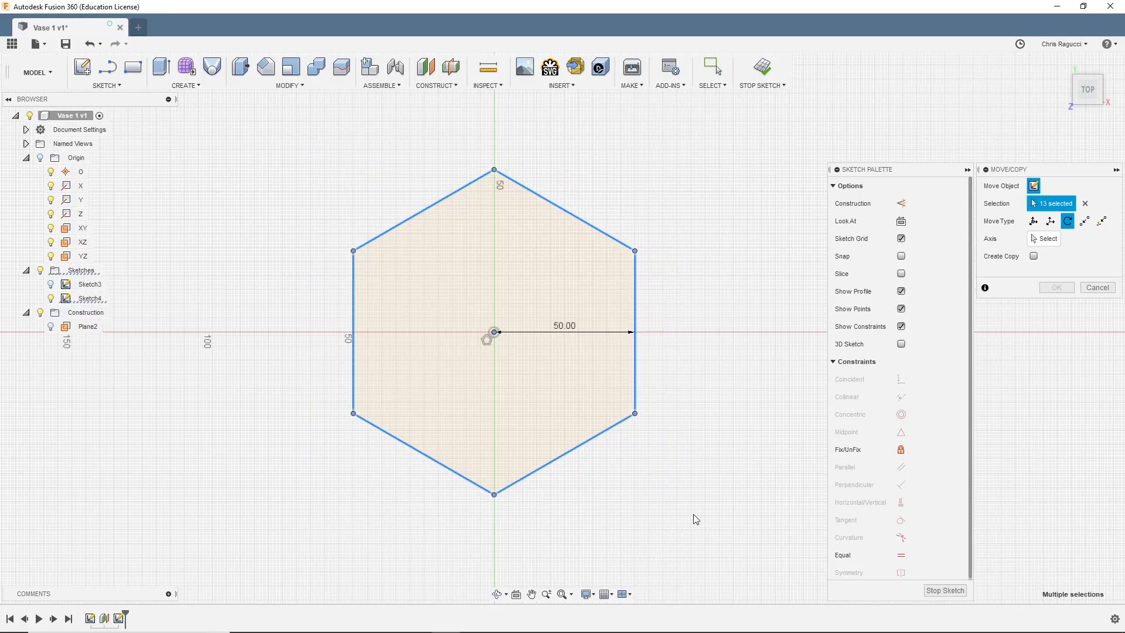
left_click(1045, 239)
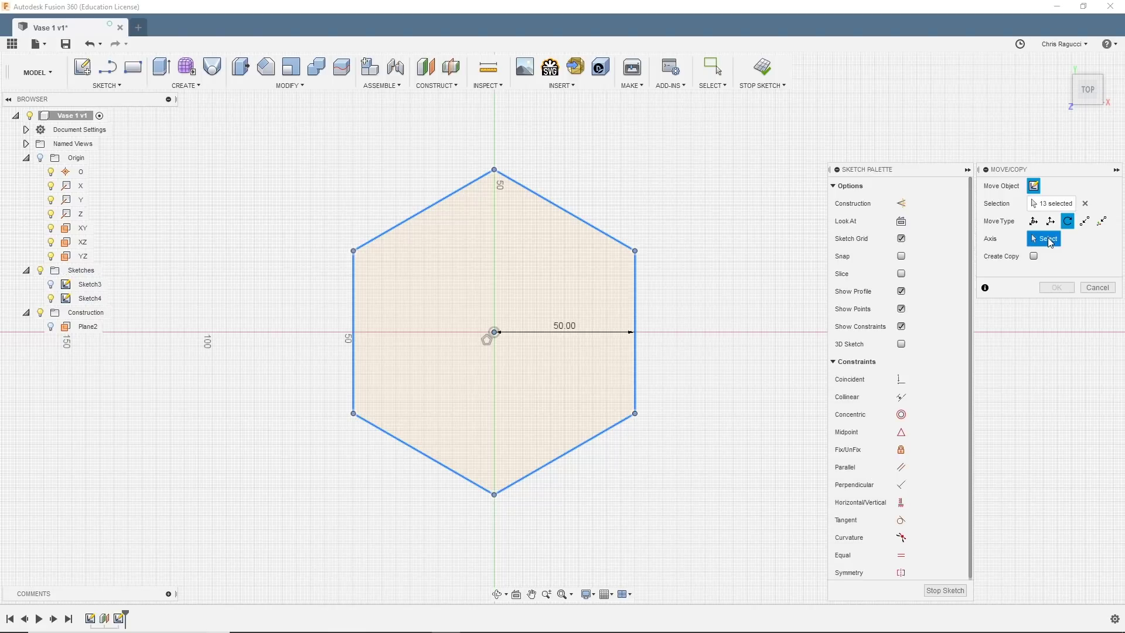
left_click(83, 215)
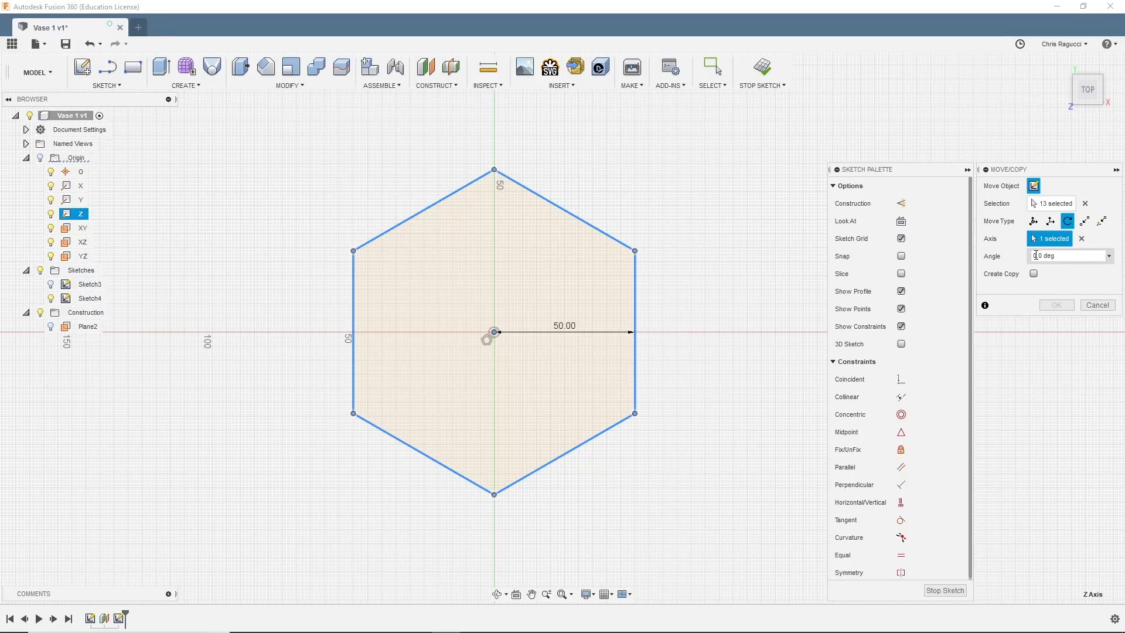
left_click(1110, 257)
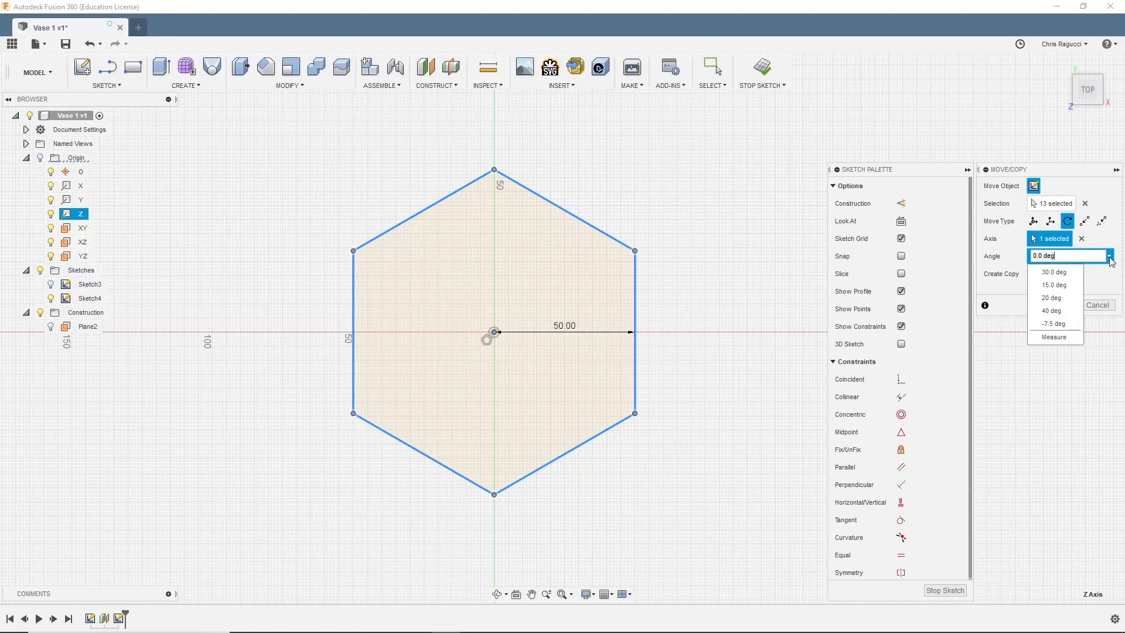
left_click(1065, 282)
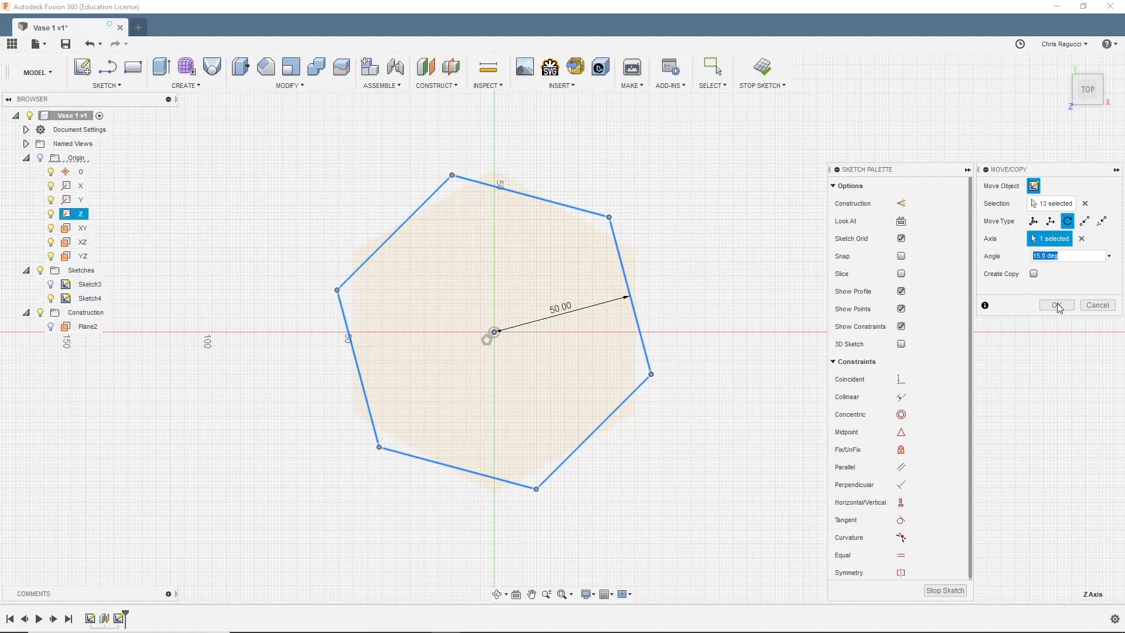
left_click(1056, 303)
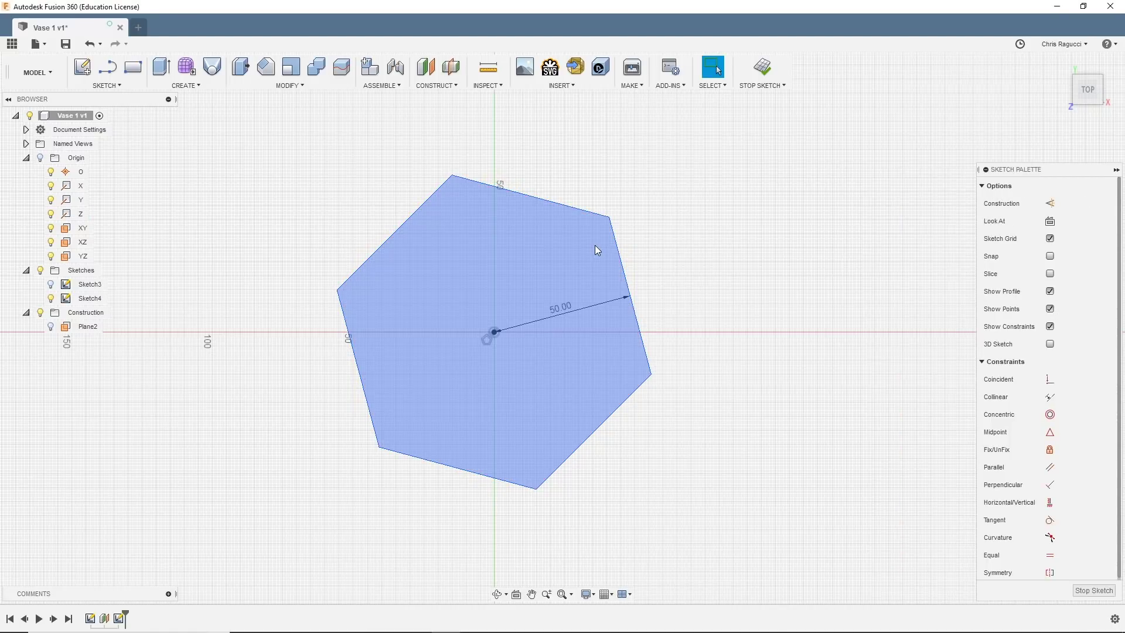
Step: Finish the upper hexagon sketch and make the base hexagon sketch visible again
left_click(1093, 590)
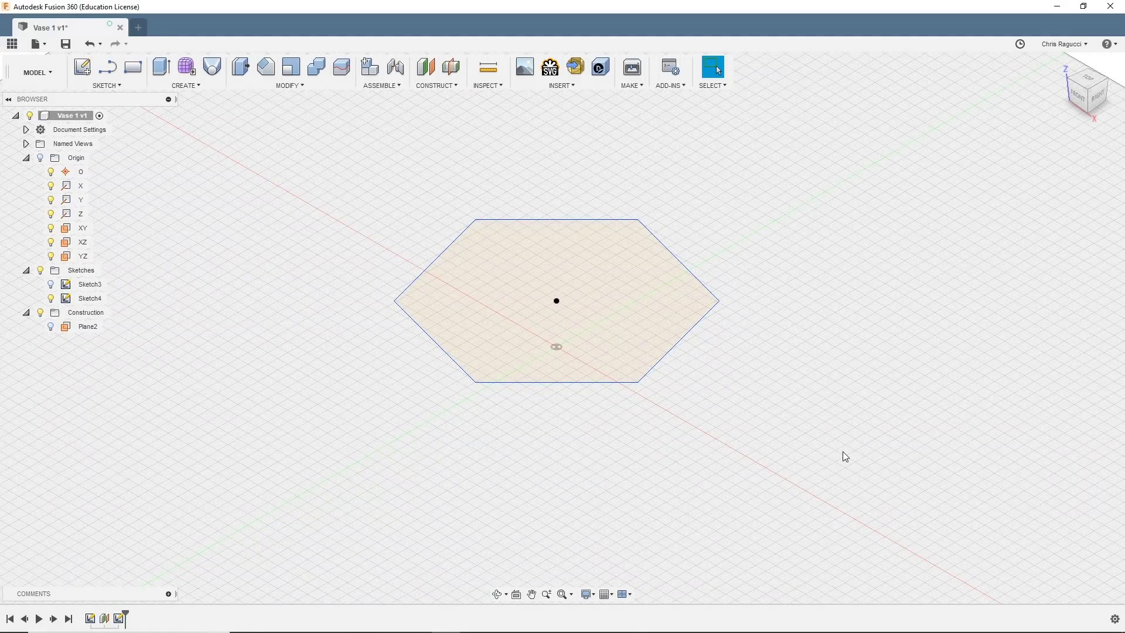
left_click(51, 285)
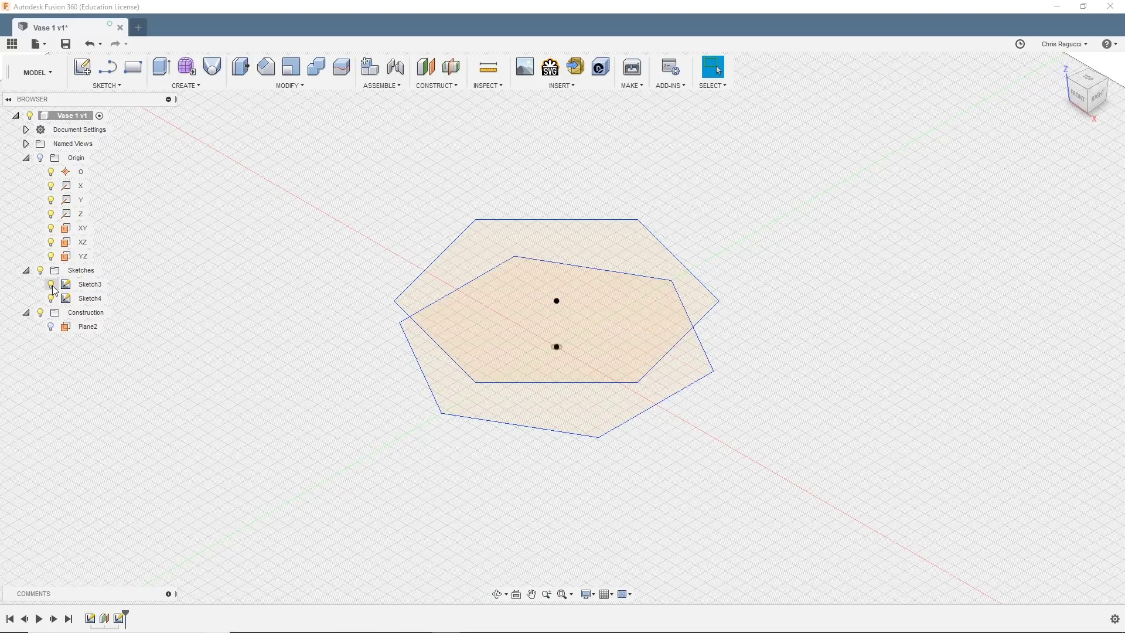
left_click(1081, 102)
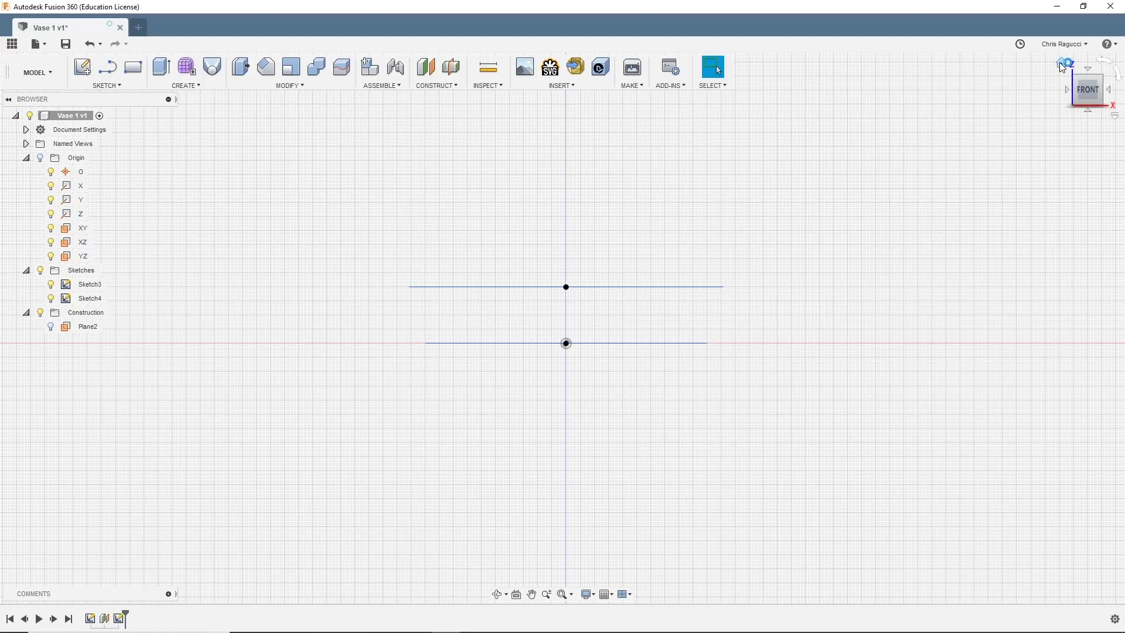
Step: Create an offset construction plane 20 mm above the rotated upper hexagon profile
left_click(1060, 63)
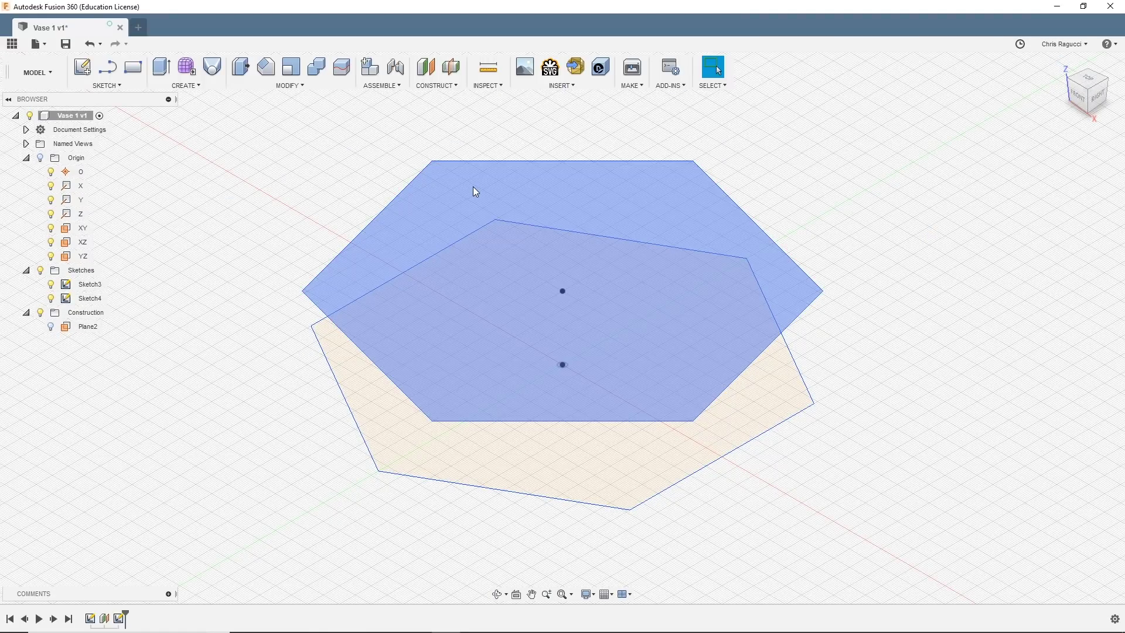
left_click(475, 192)
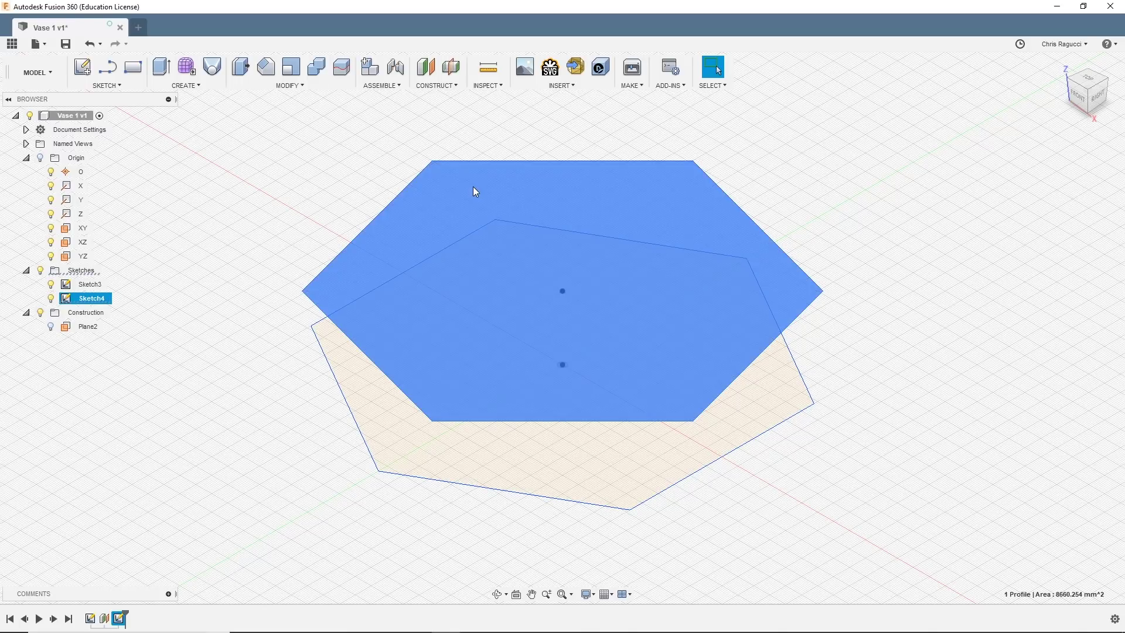
left_click(426, 68)
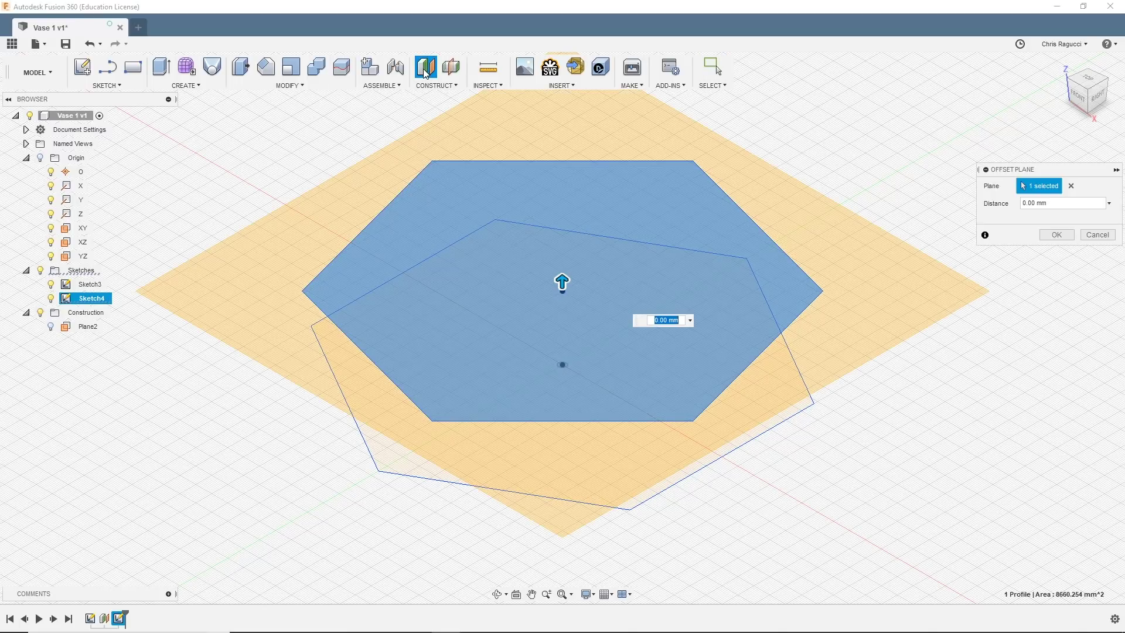
left_click_drag(562, 282, 562, 205)
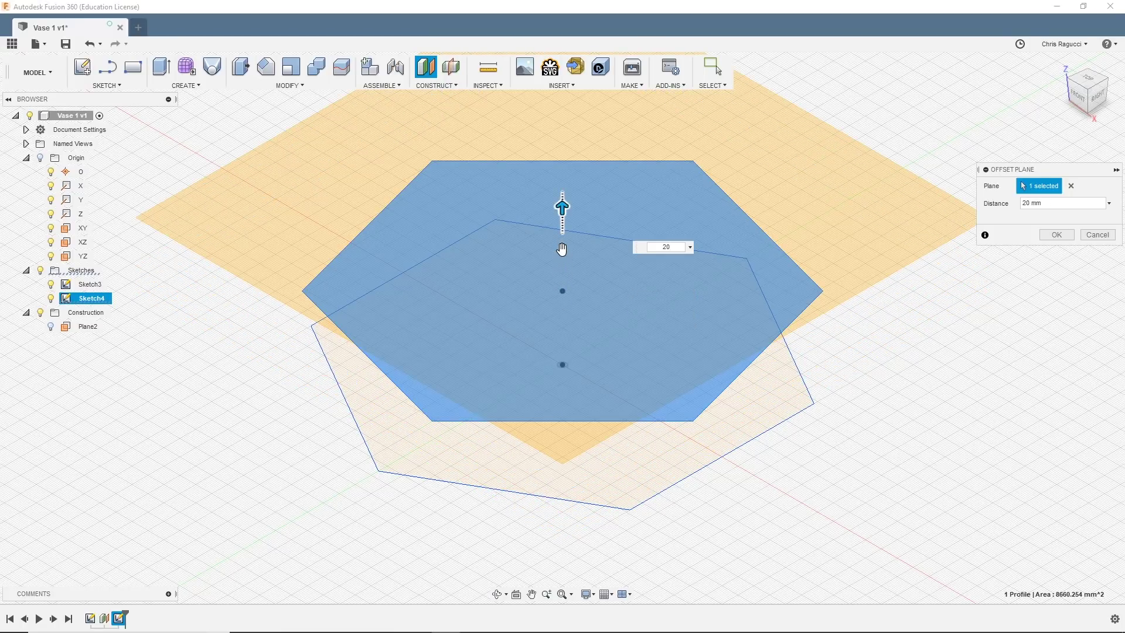
key("Return")
left_click(561, 250)
Step: Sketch a six-sided circumscribed polygon on the new offset plane, centred on the origin with a 60 mm inscribed radius aligned to the X axis
scroll(567, 213, "down", 4)
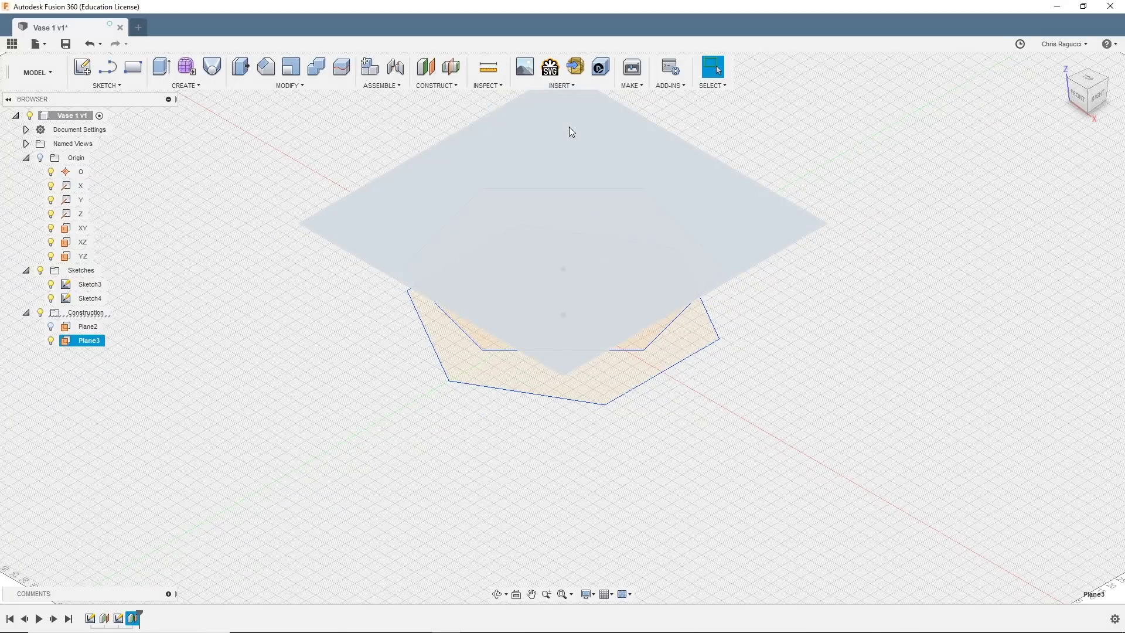
left_click(568, 126)
left_click(111, 88)
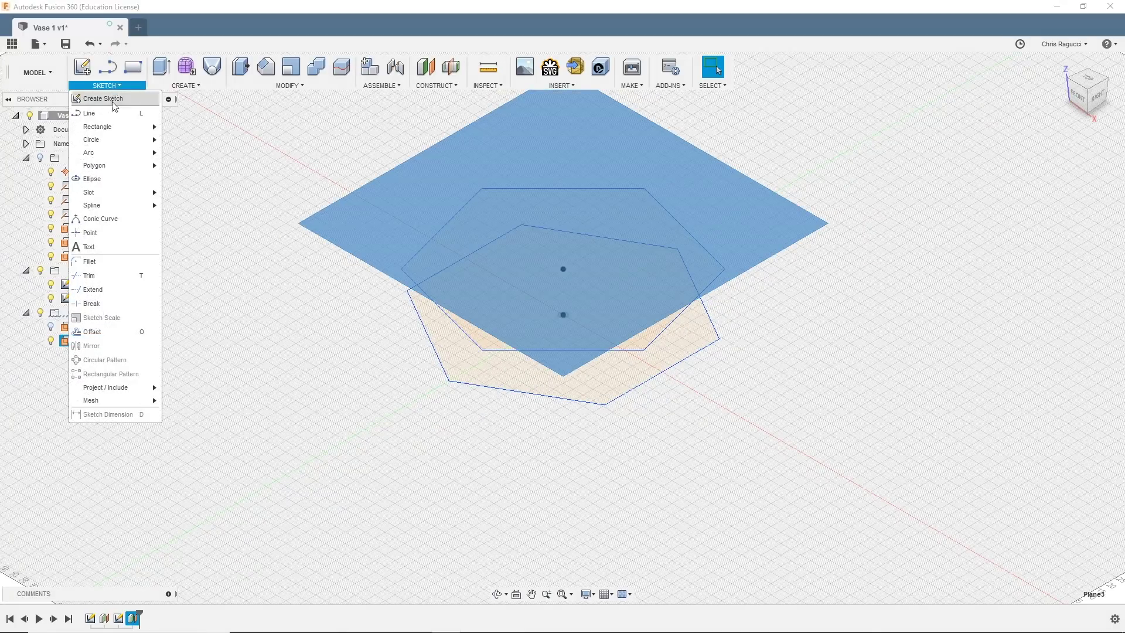
mouse_move(117, 169)
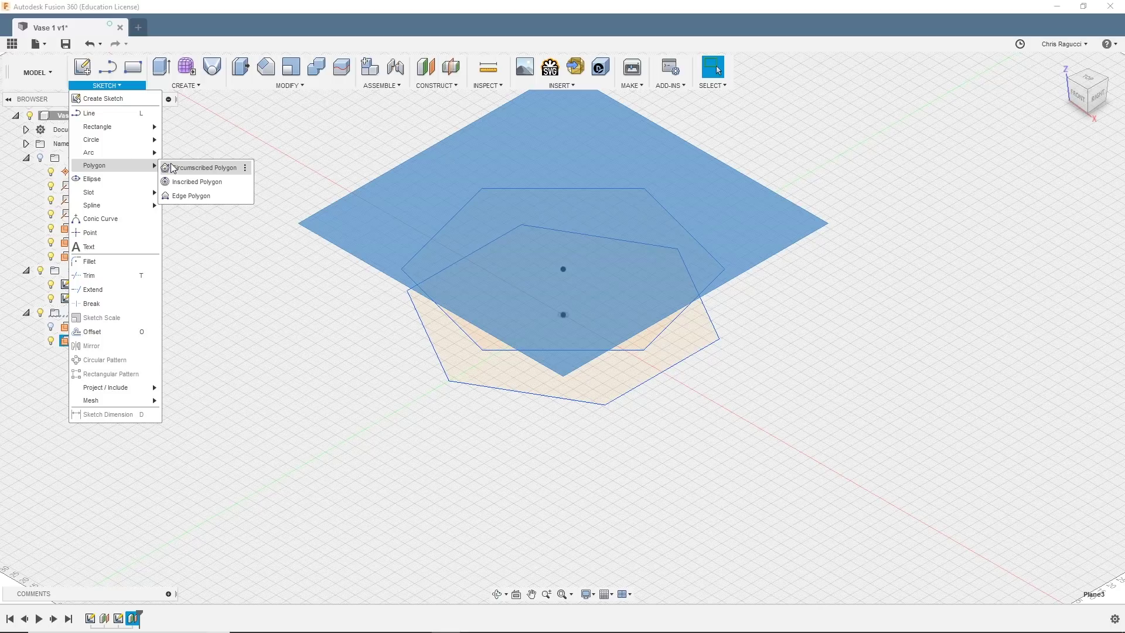
left_click(199, 168)
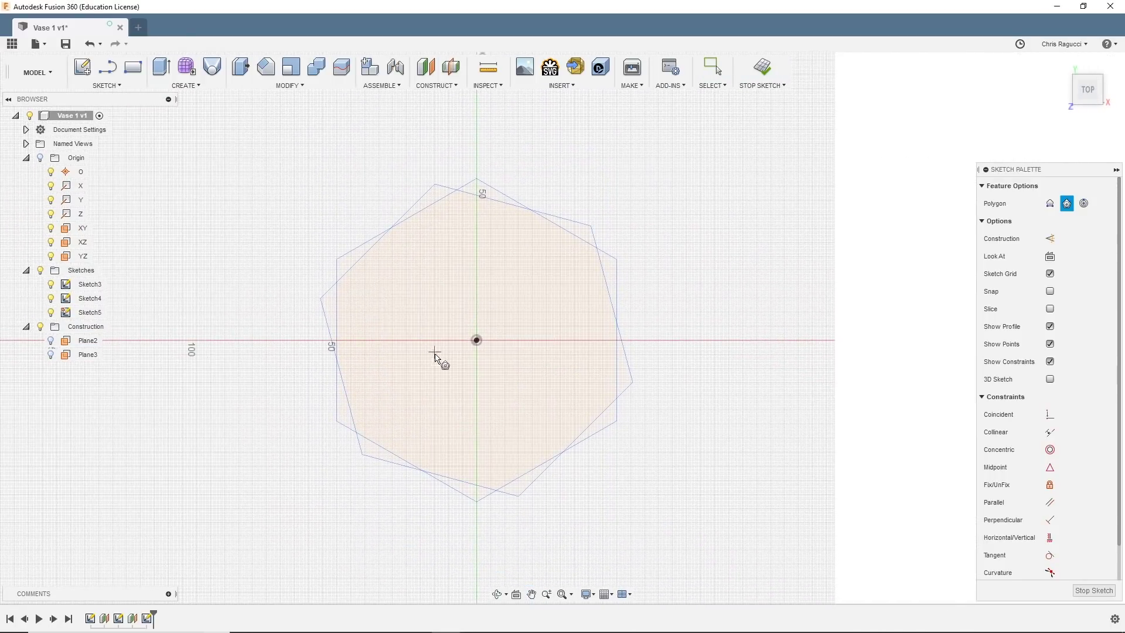
left_click(475, 344)
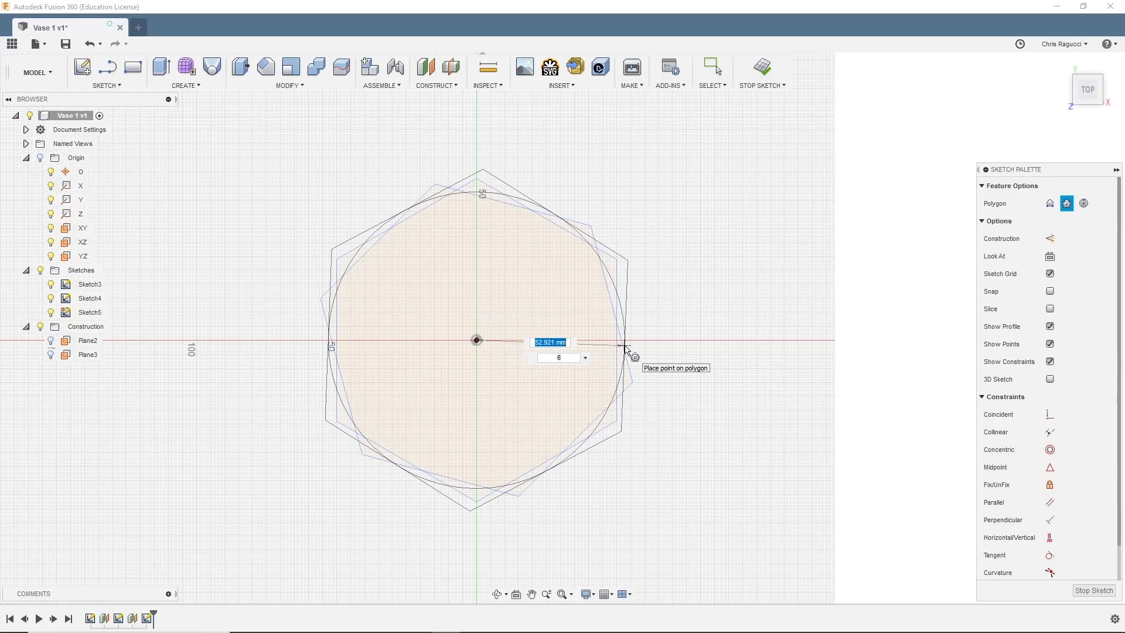
type("60")
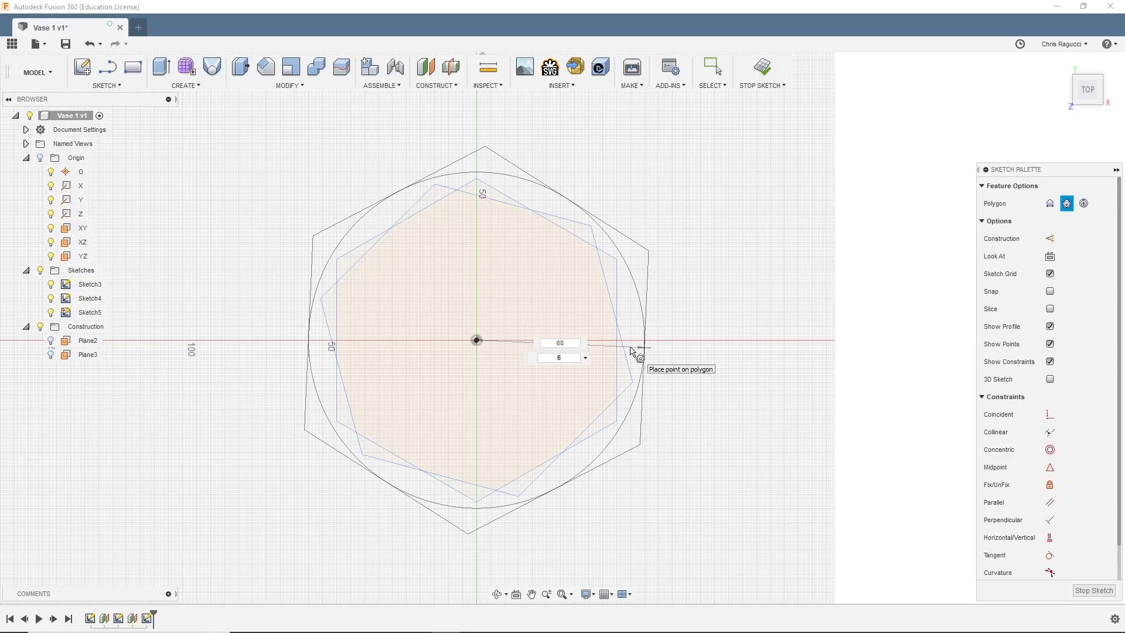
key("BackSpace")
key("BackSpace")
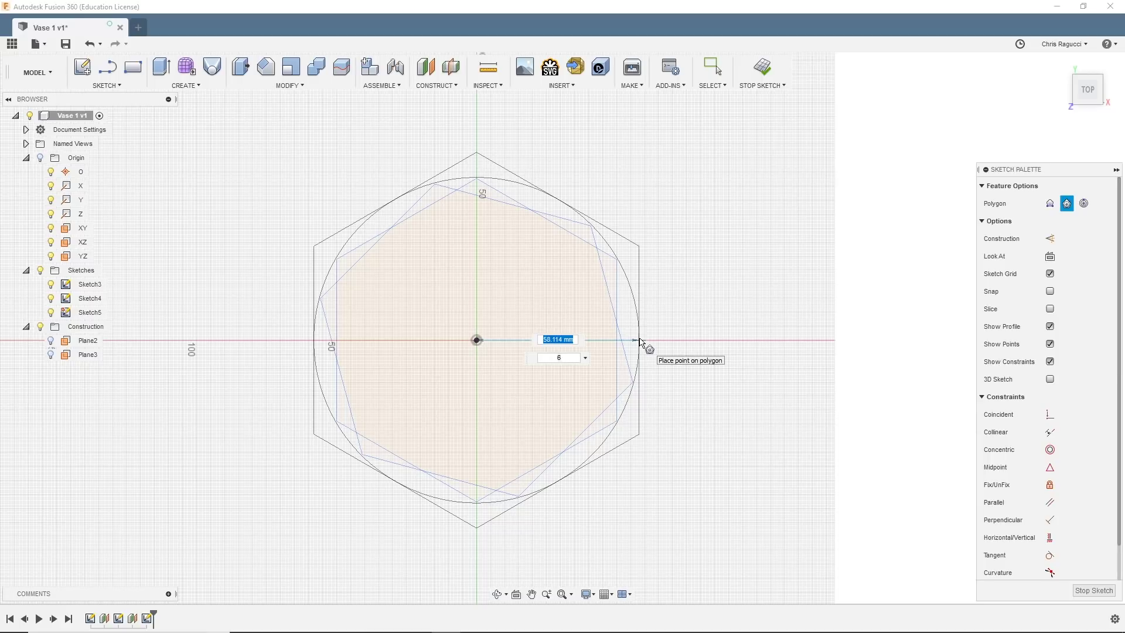
type("60")
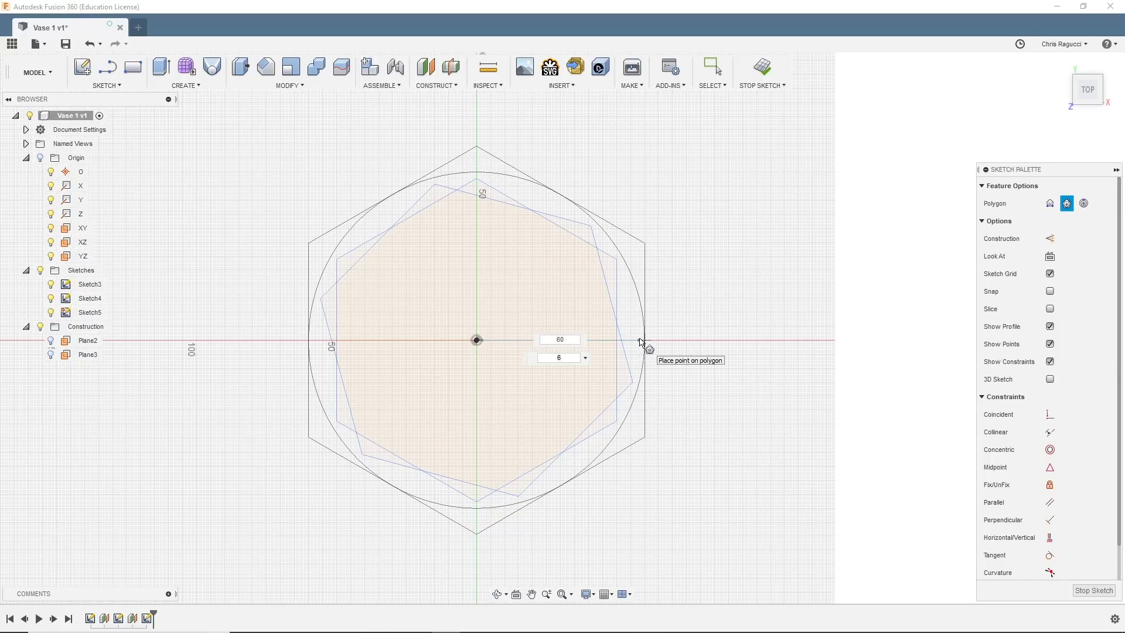
key("Return")
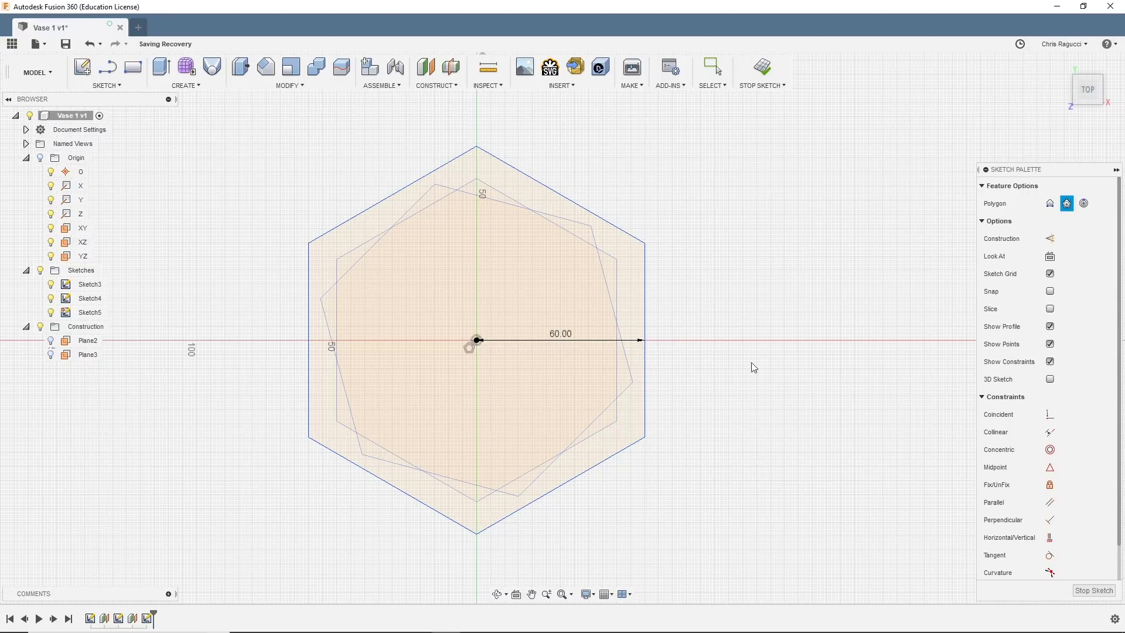
key("Escape")
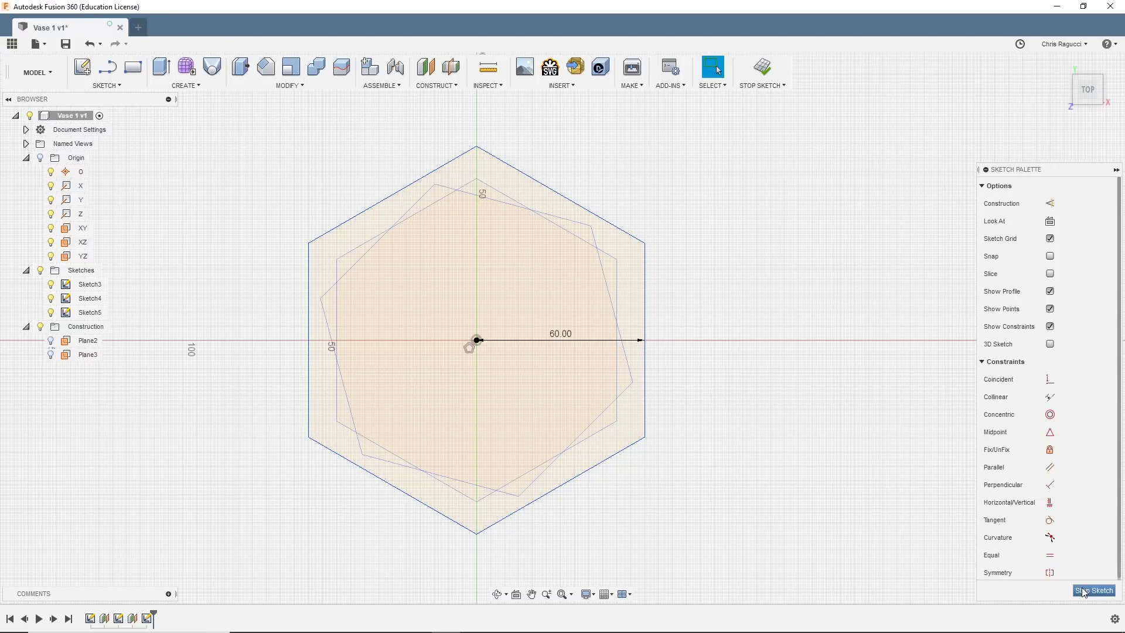
Step: Hide the two lower hexagon sketches and rotate the entire 60 mm hexagon 30 degrees about the Z axis
left_click(52, 287)
left_click(51, 285)
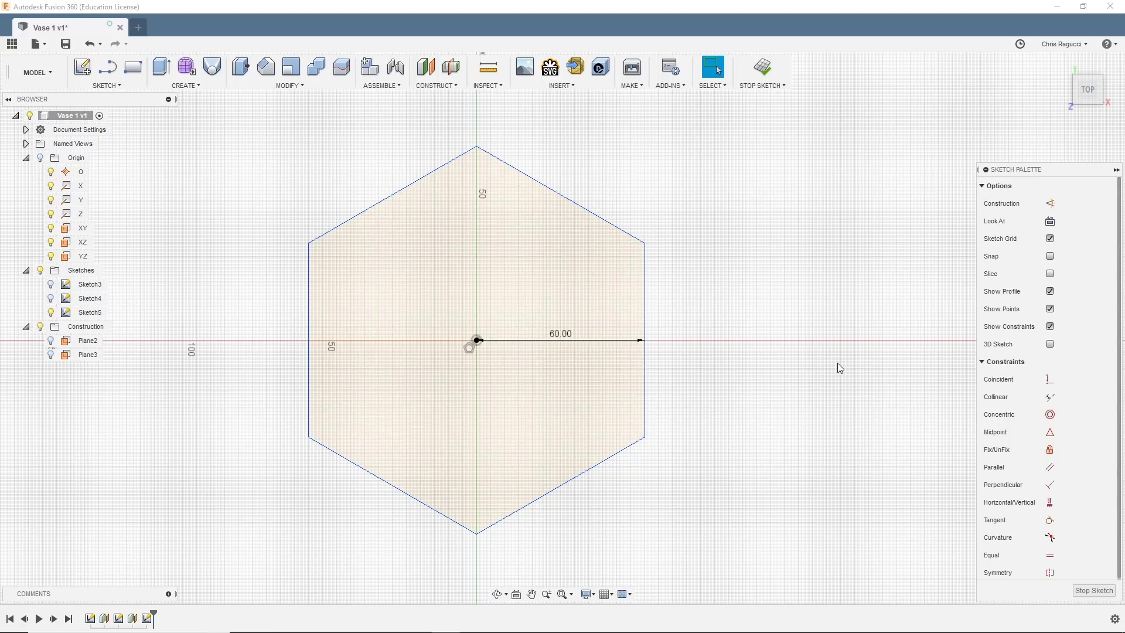
key("m")
left_click_drag(235, 120, 729, 554)
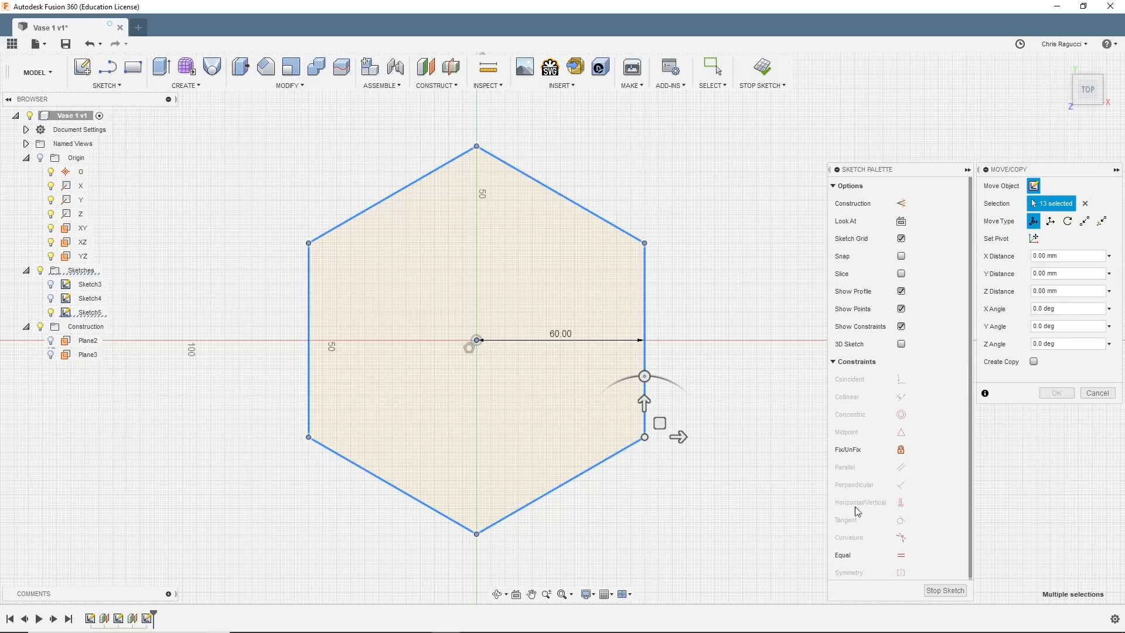
left_click(1068, 222)
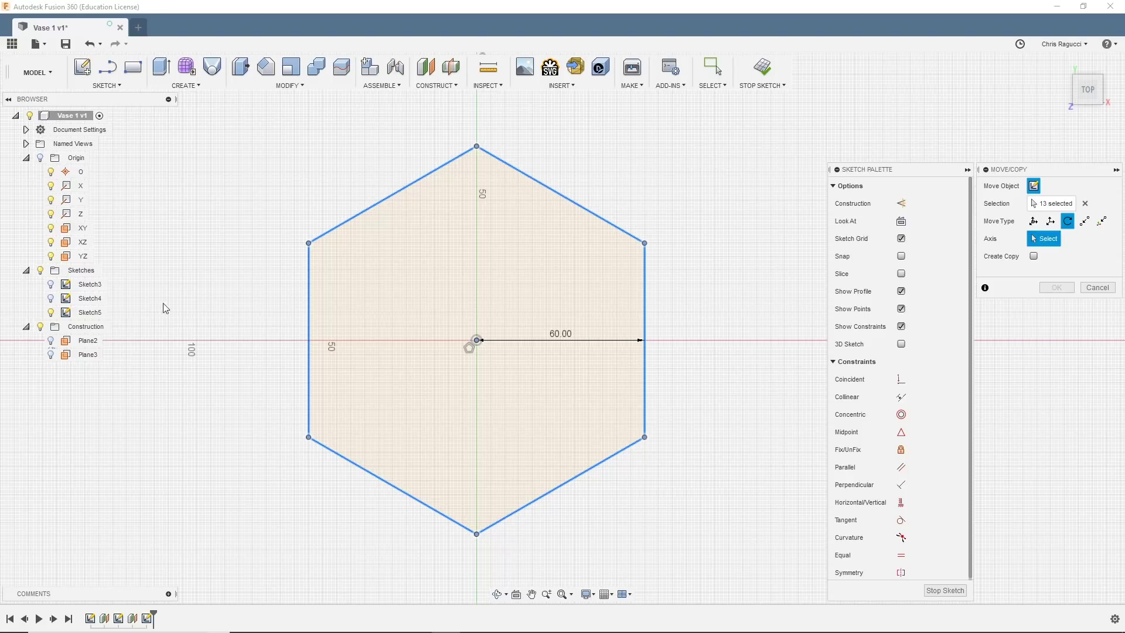
left_click(84, 214)
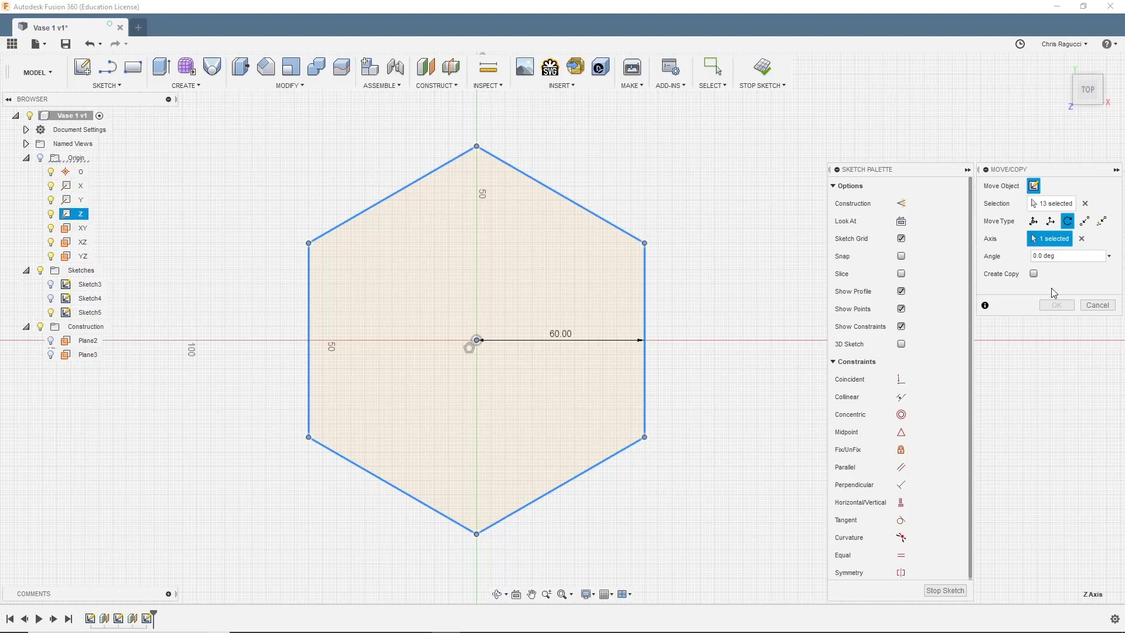
left_click(1109, 256)
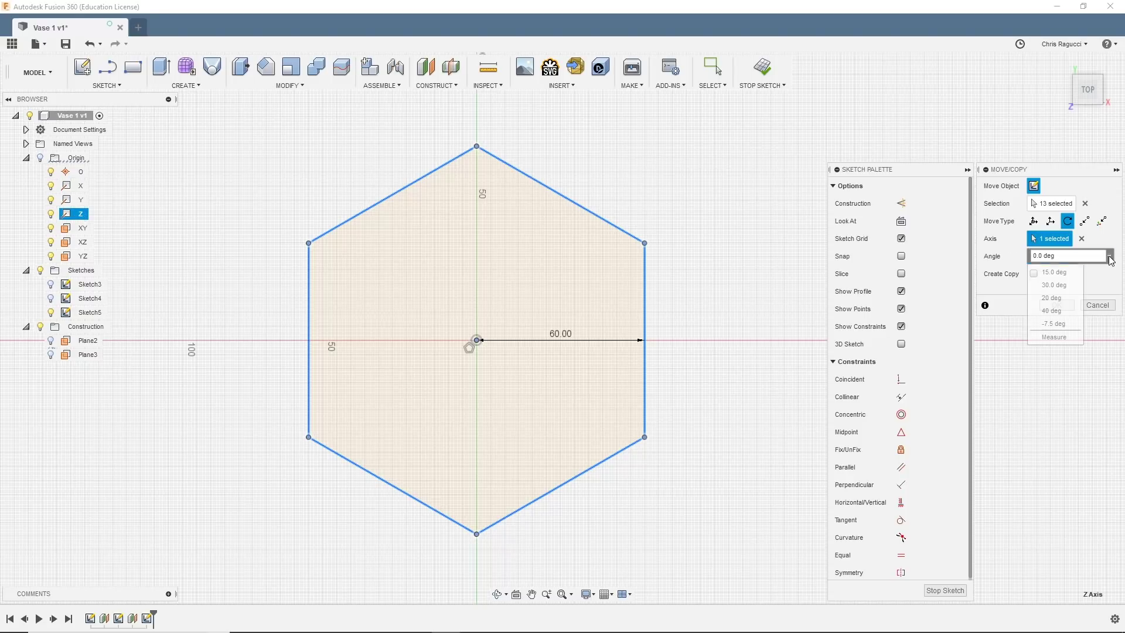
left_click(1071, 286)
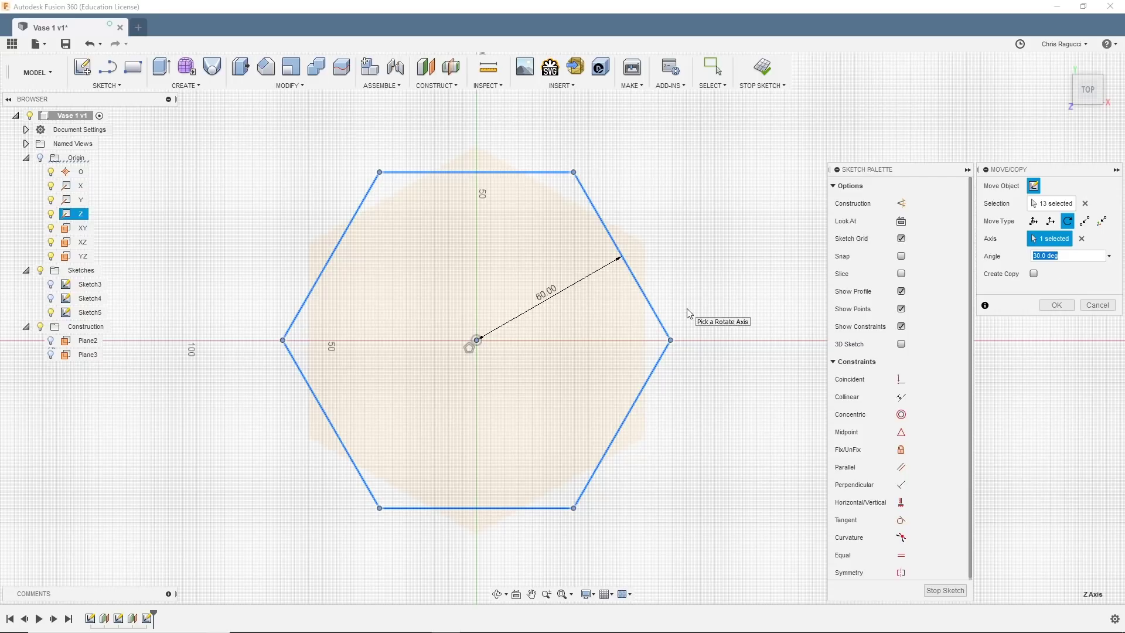
left_click(1058, 305)
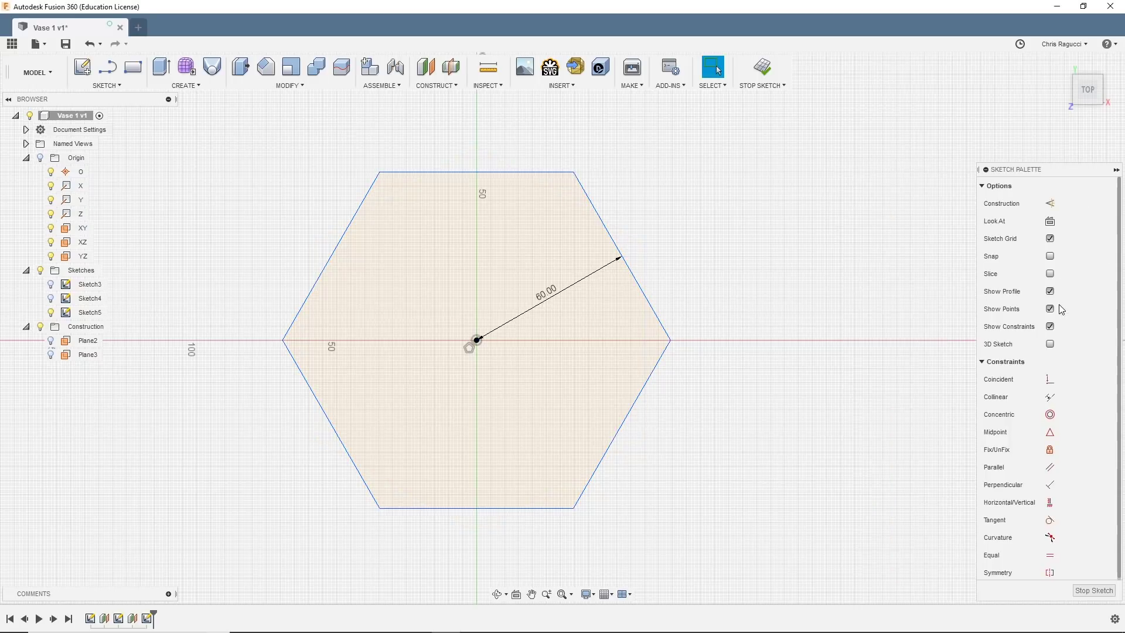
Step: Finish the 60 mm hexagon sketch and make the two lower hexagon sketches visible again
left_click(1088, 591)
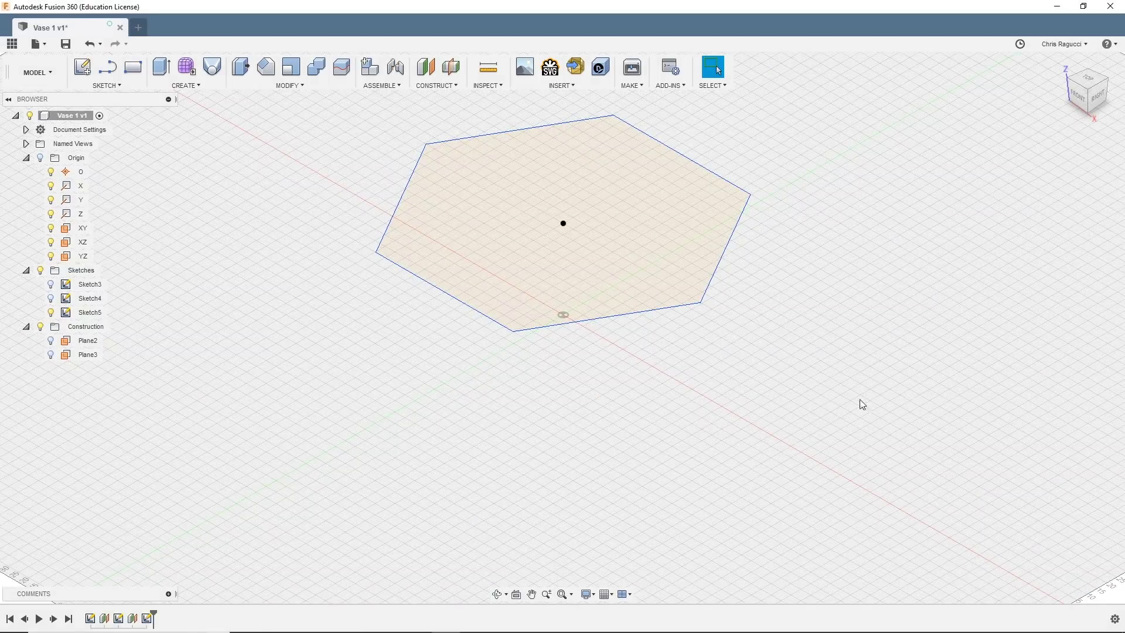
left_click(51, 298)
left_click(51, 284)
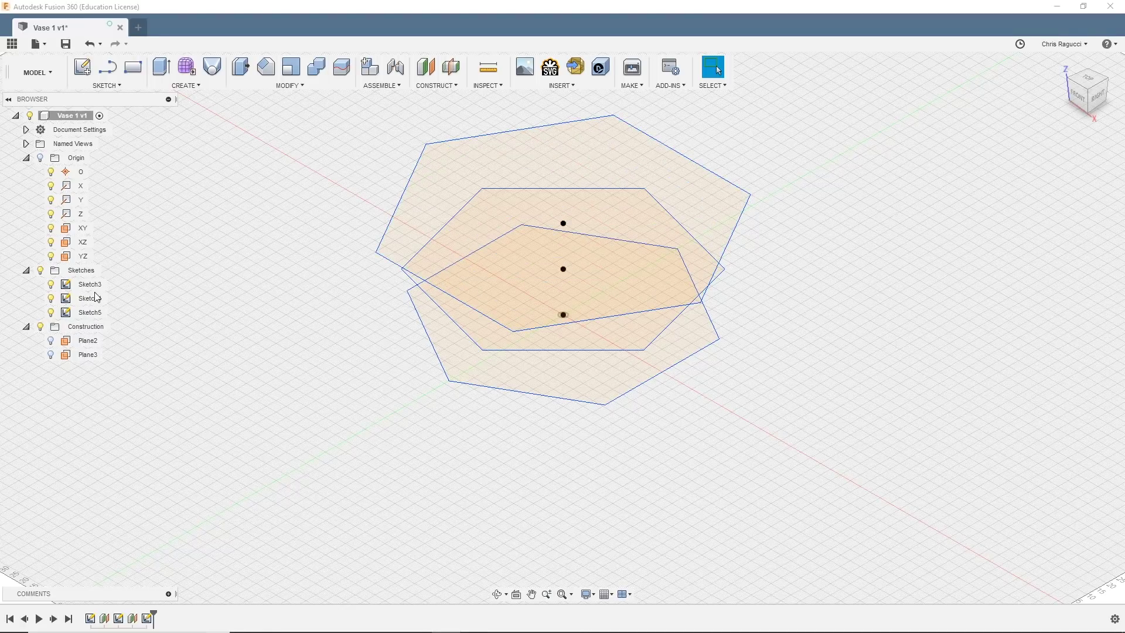
Step: Create an offset construction plane 20 mm above the 60 mm hexagon profile
left_click(472, 172)
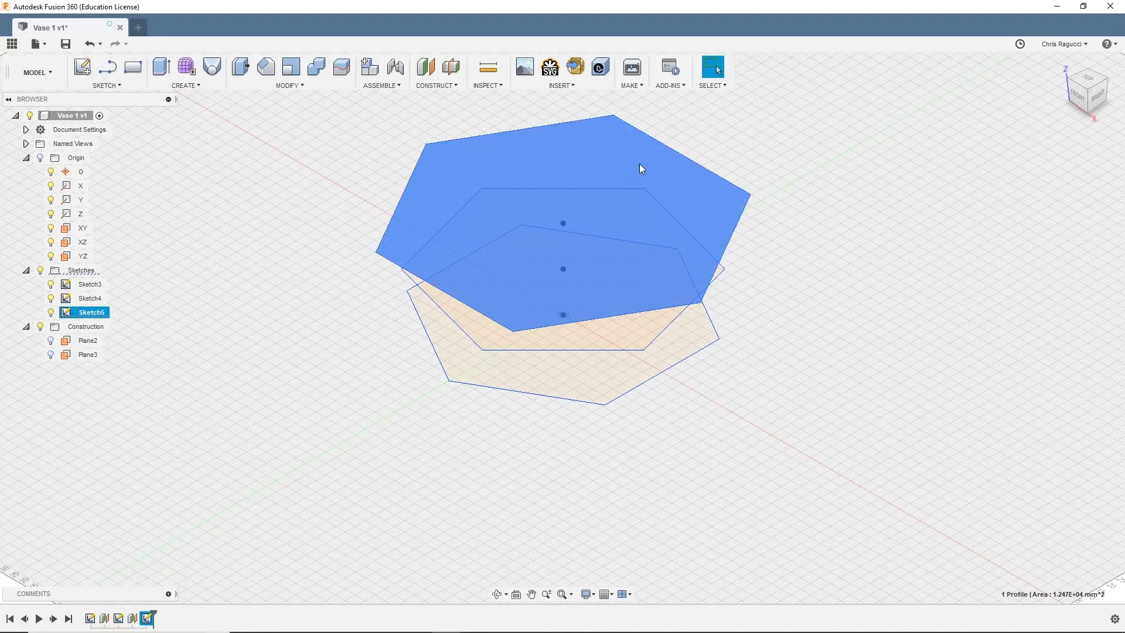
left_click(426, 67)
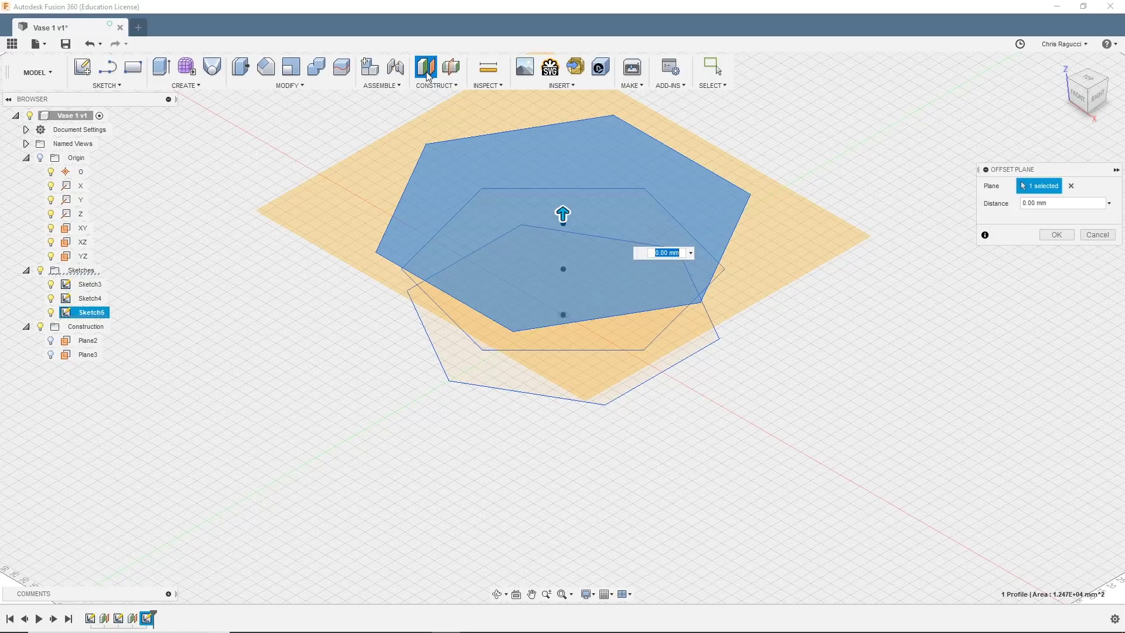
type("20")
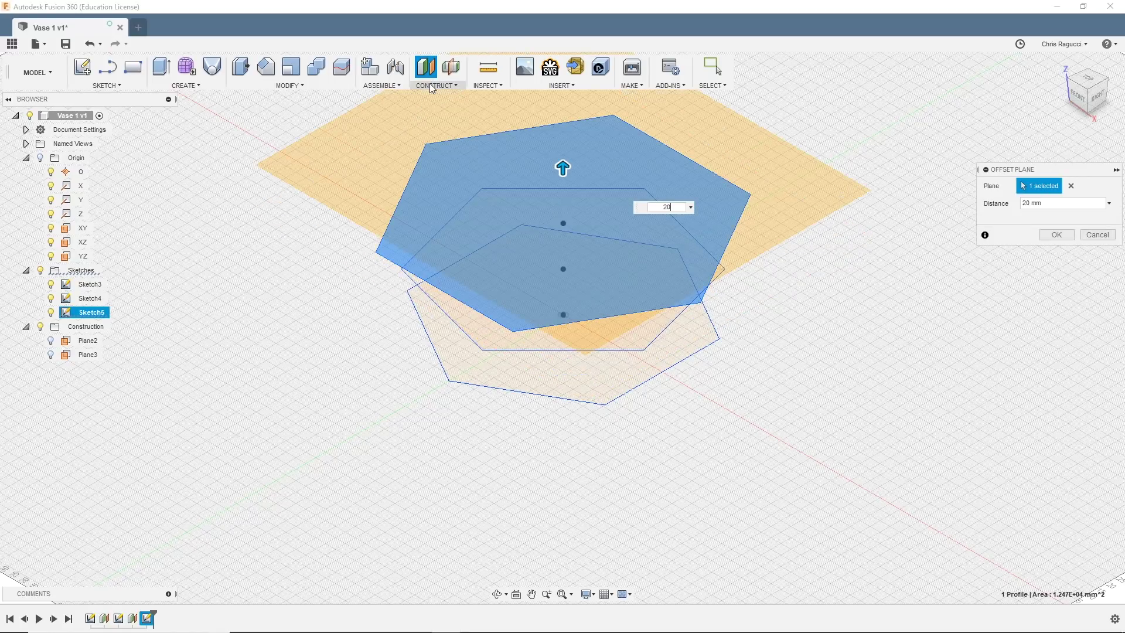
key("Return")
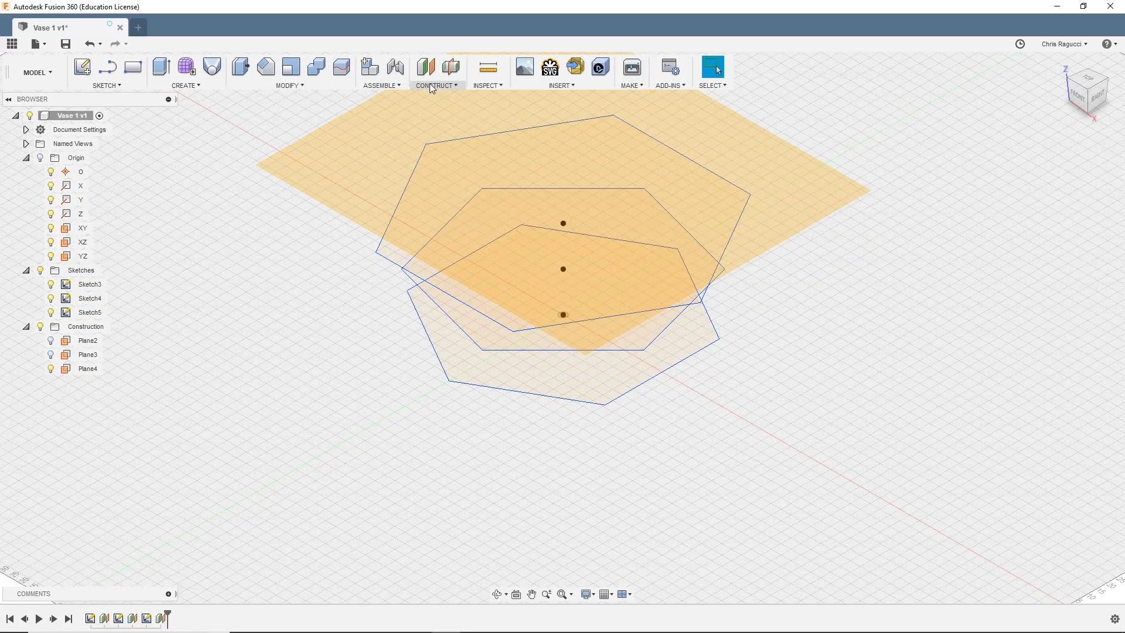
Step: Sketch a six-sided circumscribed polygon on the new topmost offset plane, centred on the origin with a 50 mm radius aligned to the X axis
left_click(537, 132)
middle_click_drag(537, 132, 511, 291)
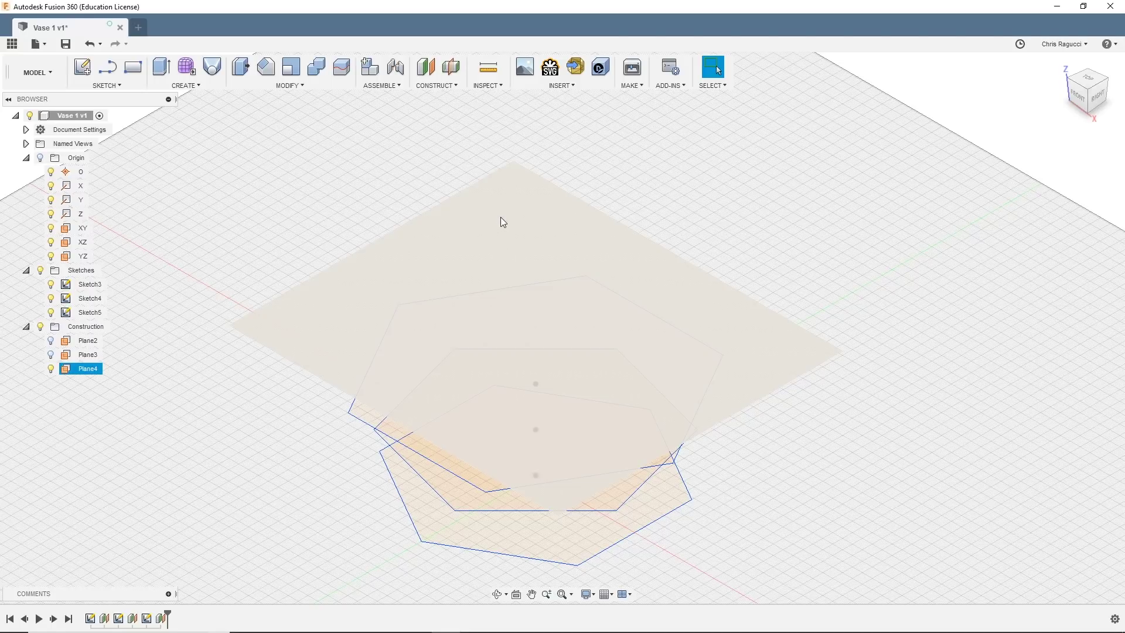
left_click(268, 130)
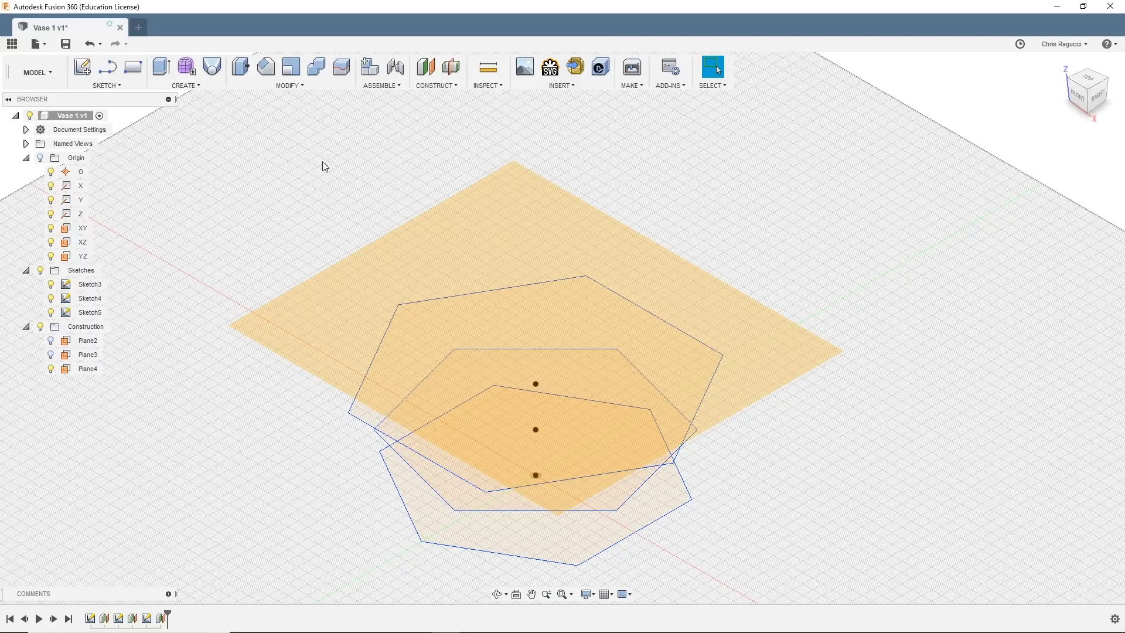
left_click(473, 202)
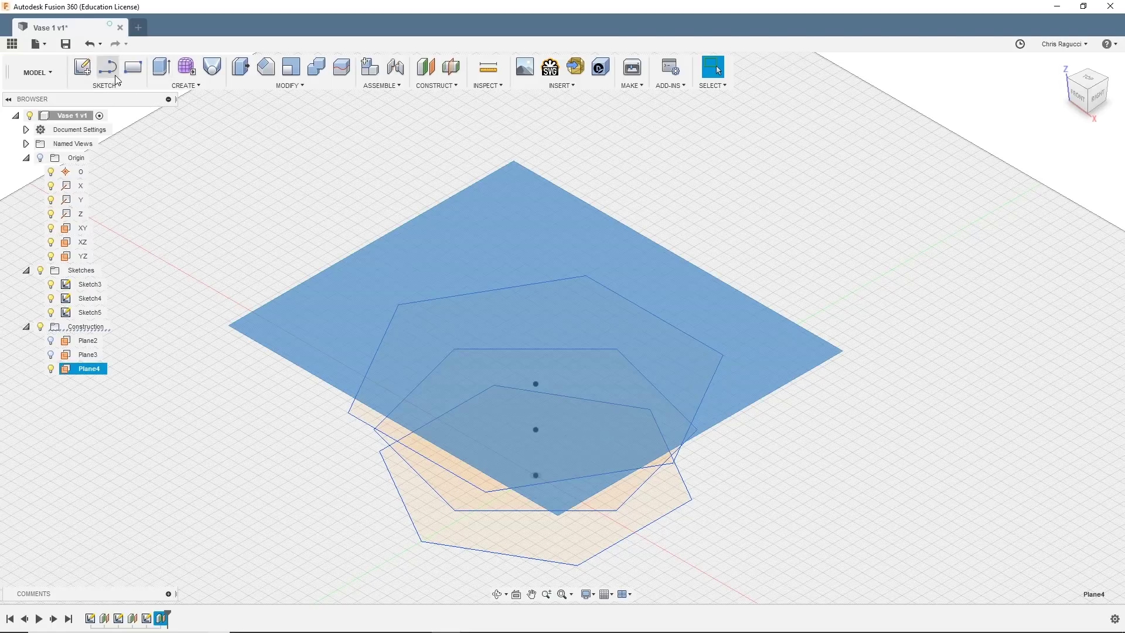
left_click(83, 68)
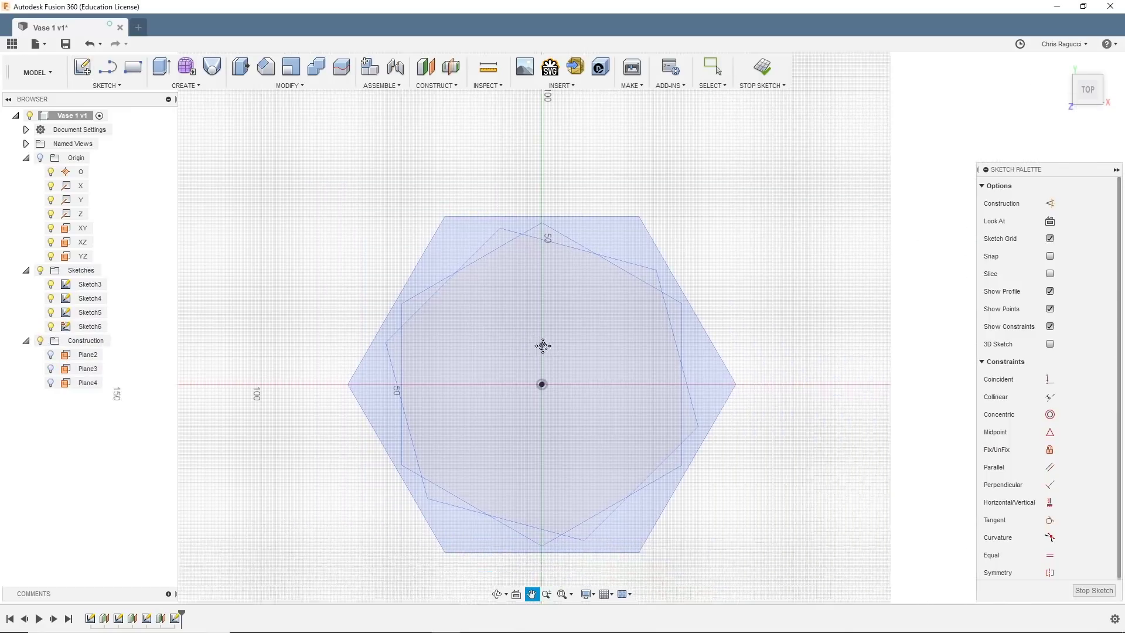
middle_click_drag(563, 353, 477, 320)
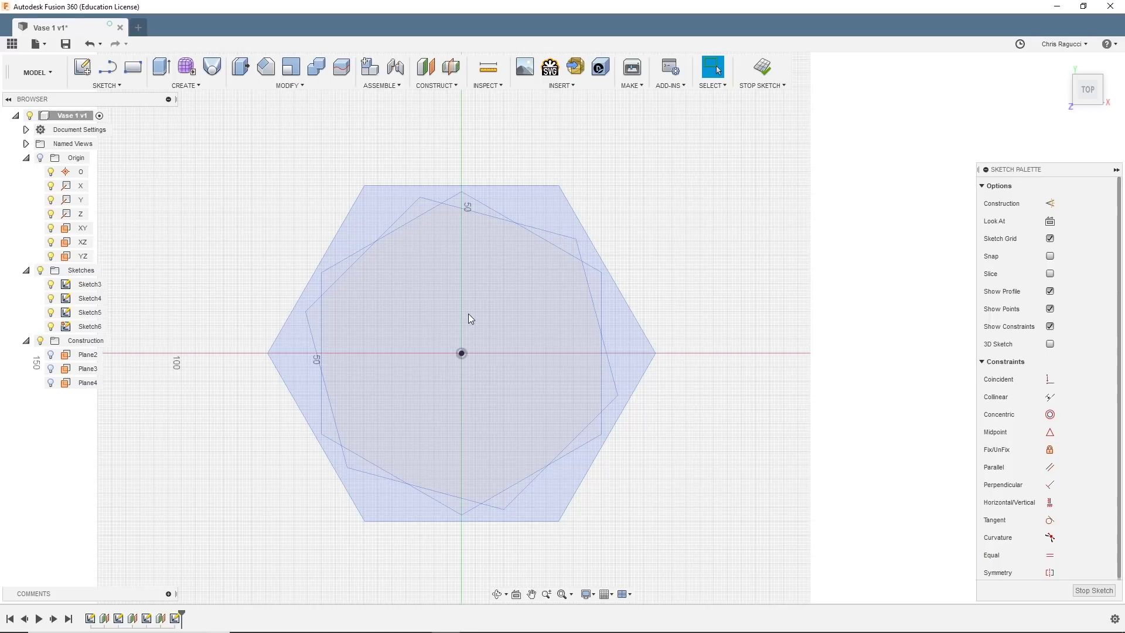
left_click(112, 86)
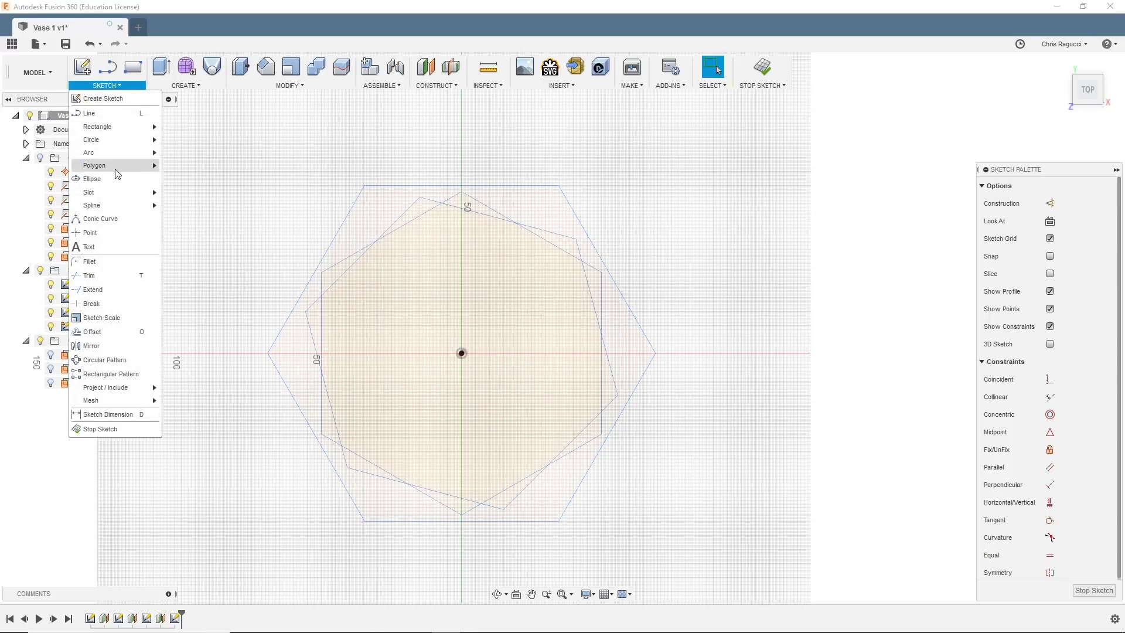
left_click(176, 167)
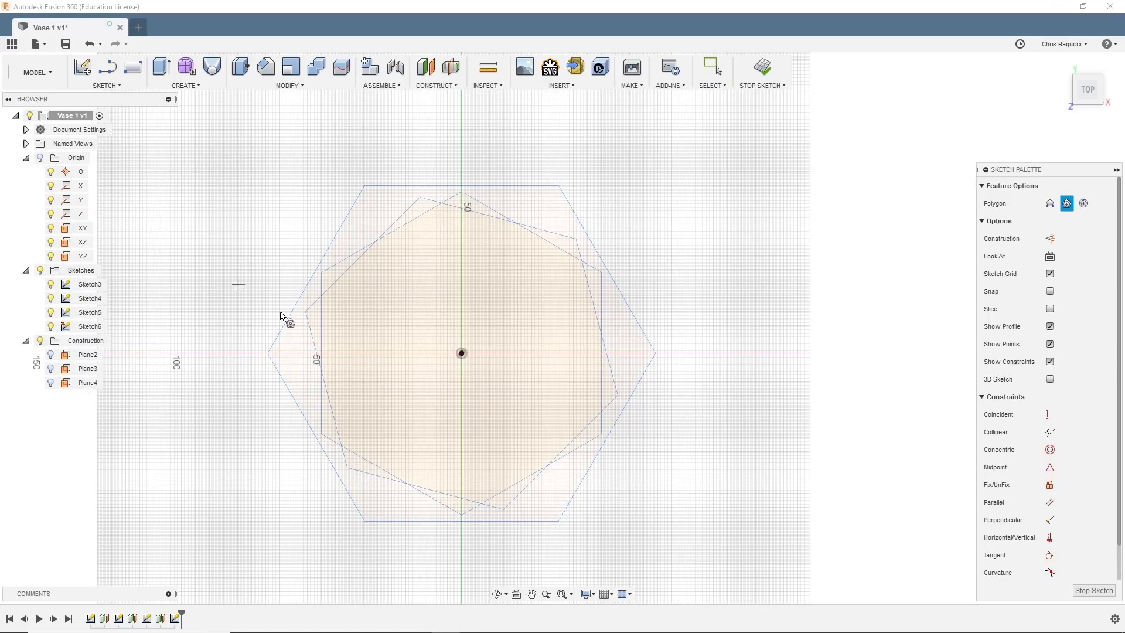
left_click(462, 353)
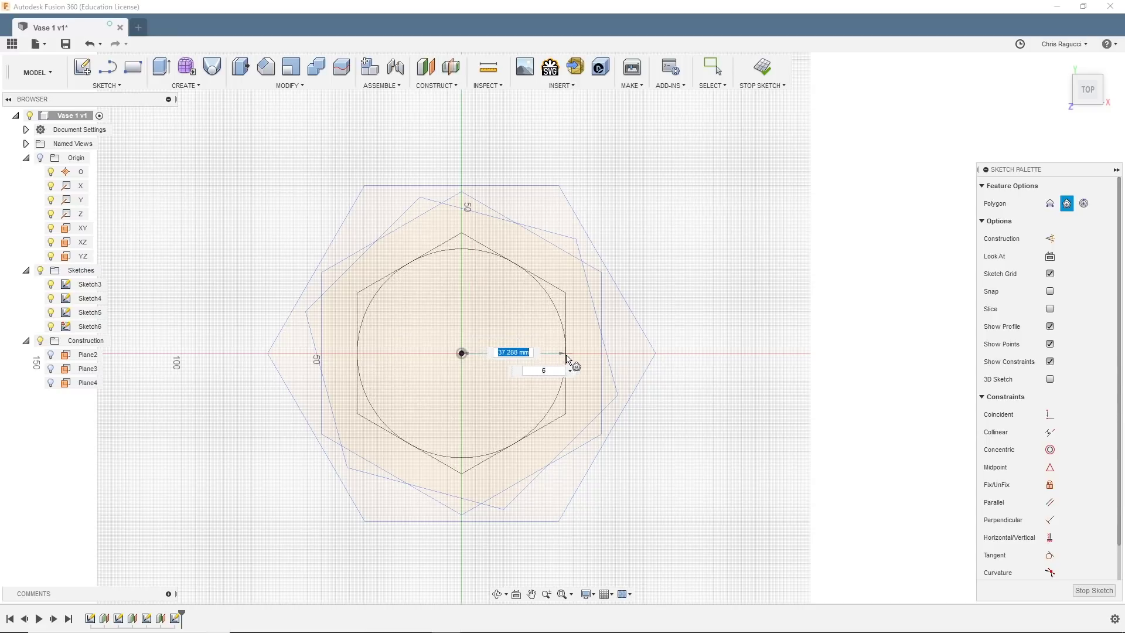
type("50")
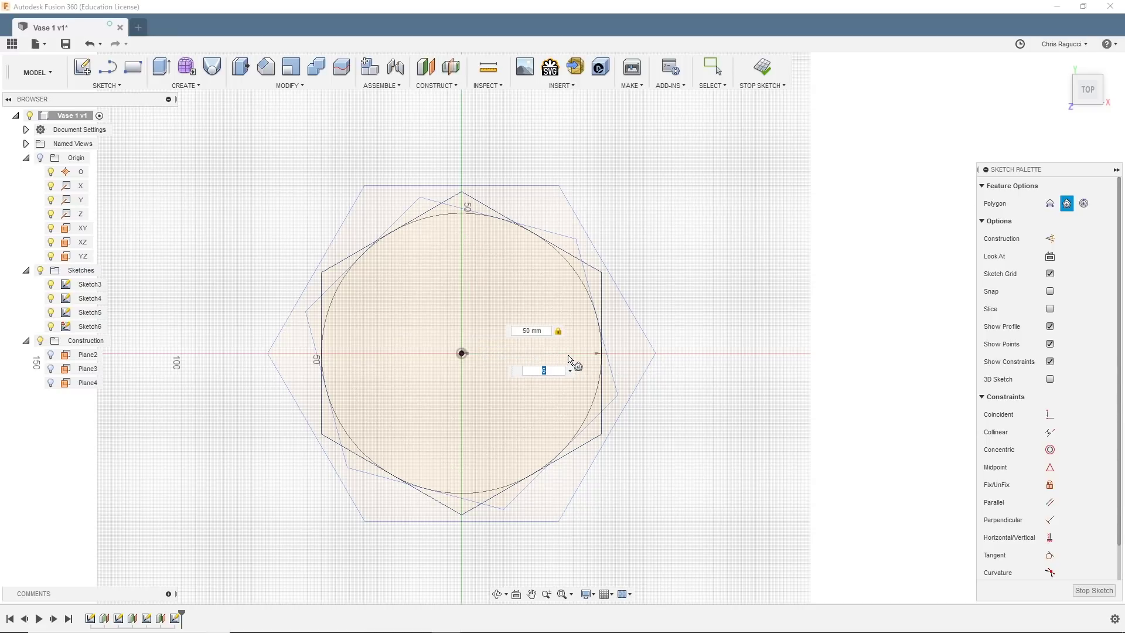
key("Return")
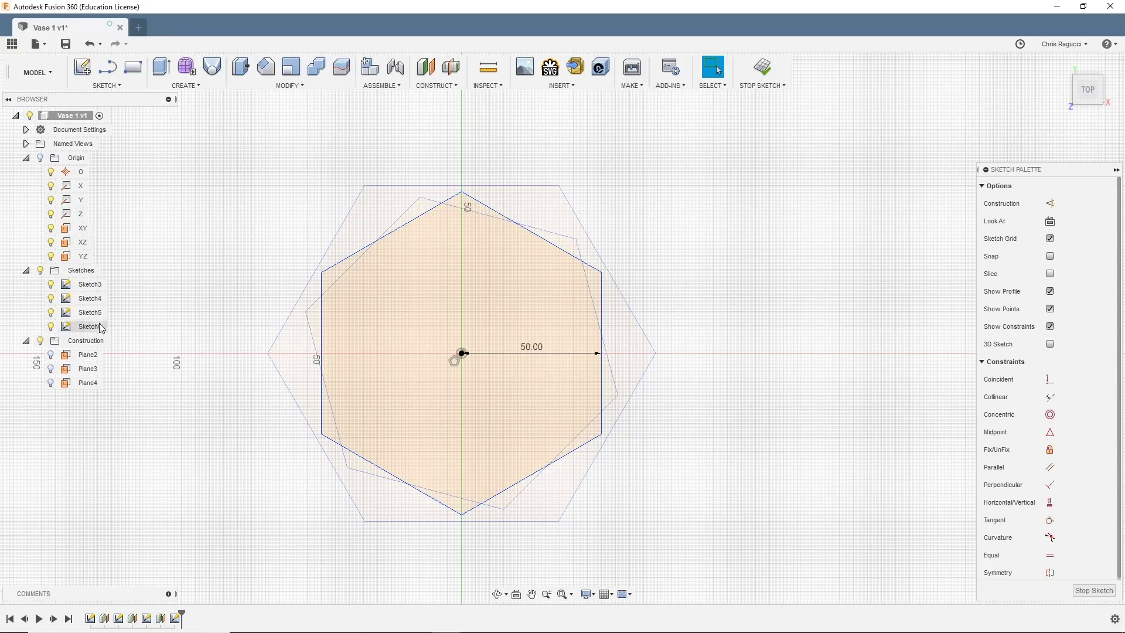
Step: Hide the three lower hexagon sketches so only the new 50 mm hexagon is shown
left_click(51, 284)
left_click(50, 298)
left_click(51, 312)
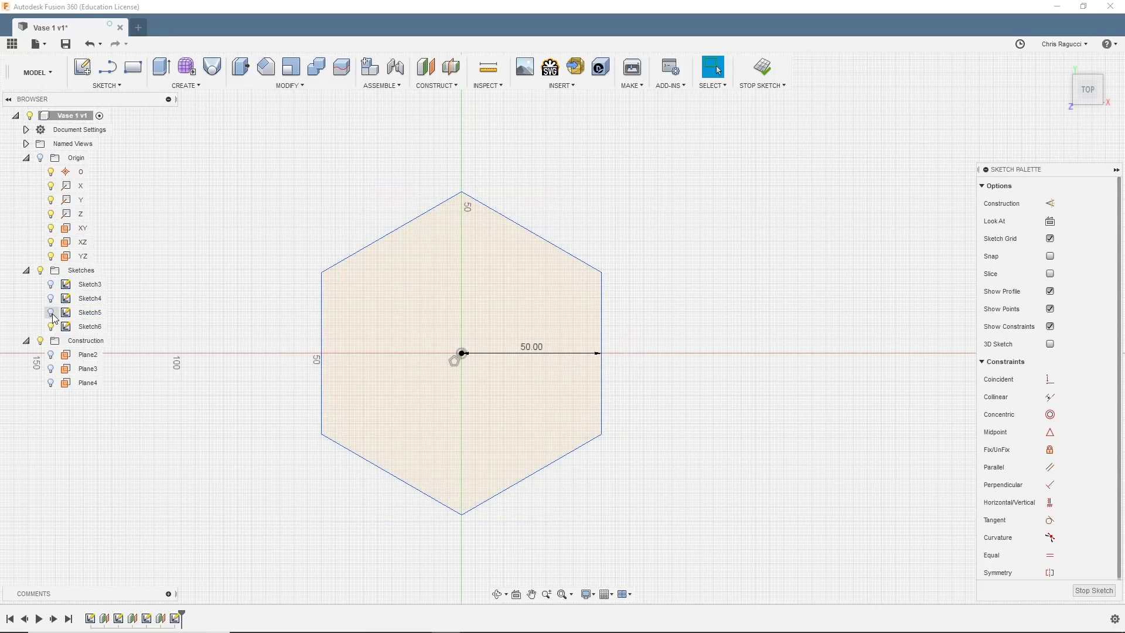
Step: Rotate the entire 50 mm hexagon 45 degrees about the Z axis
key("m")
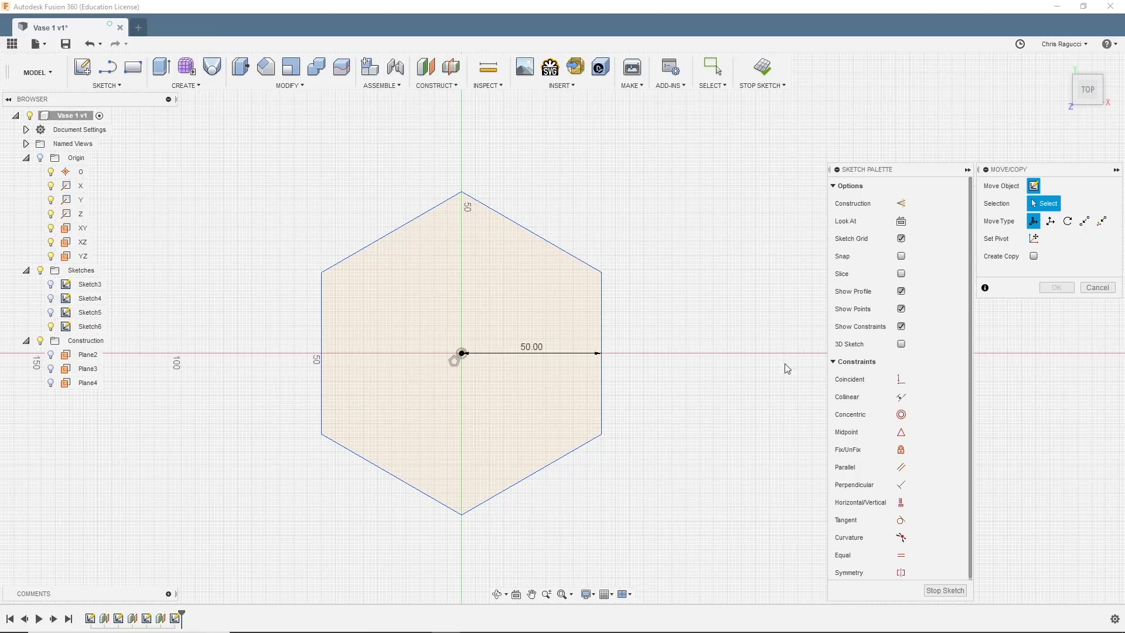
left_click(1068, 221)
left_click_drag(256, 161, 659, 548)
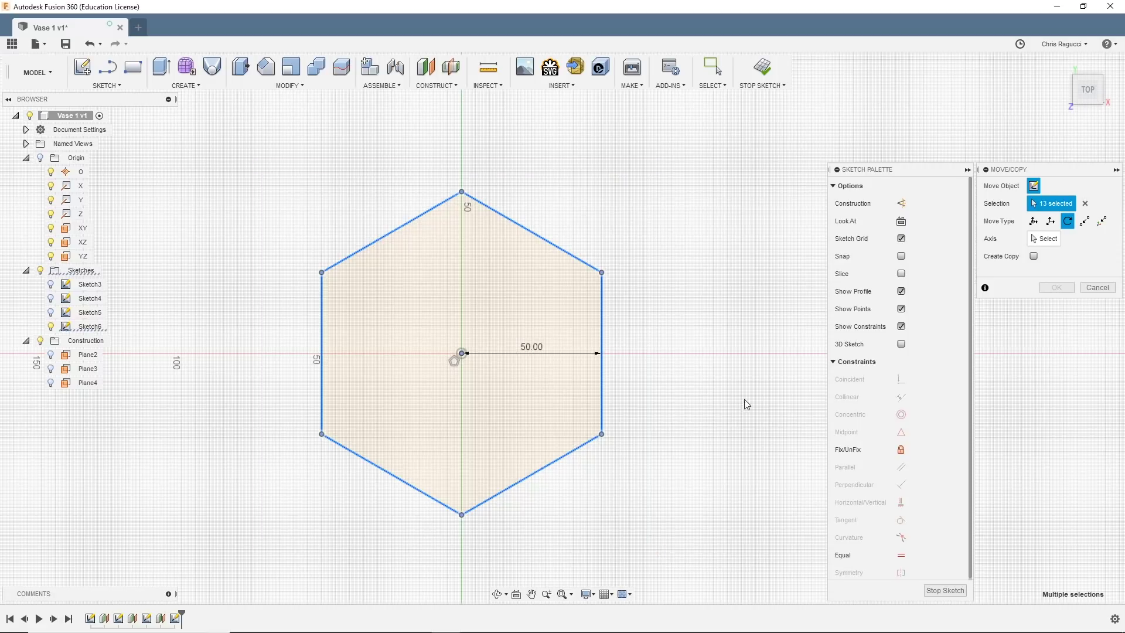
left_click(1036, 239)
left_click(80, 216)
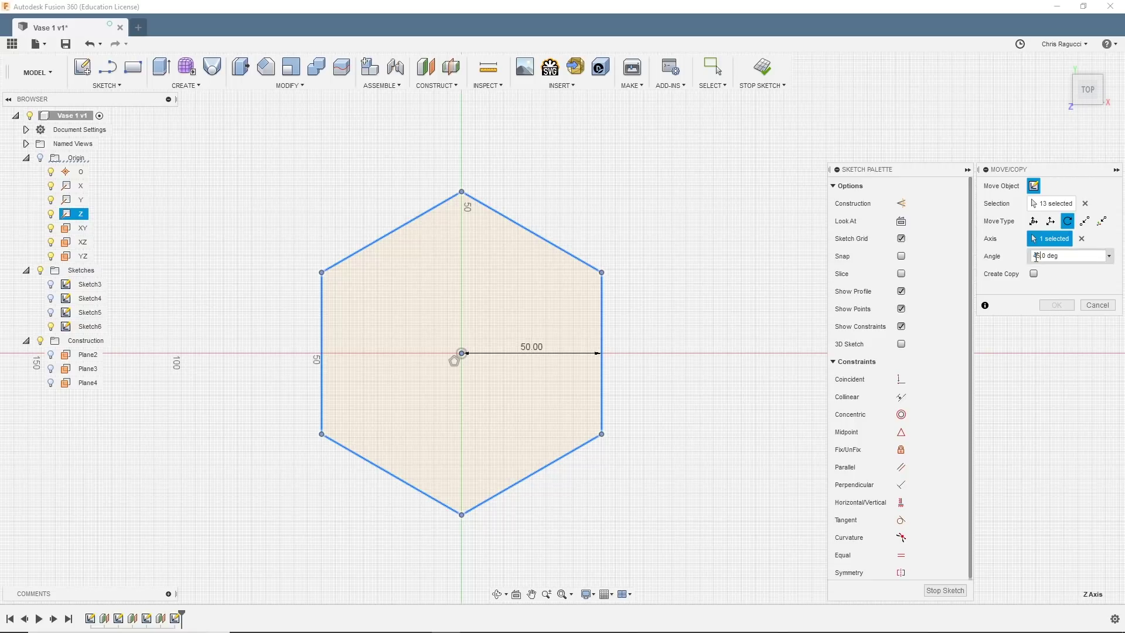
left_click(1035, 256)
type("45")
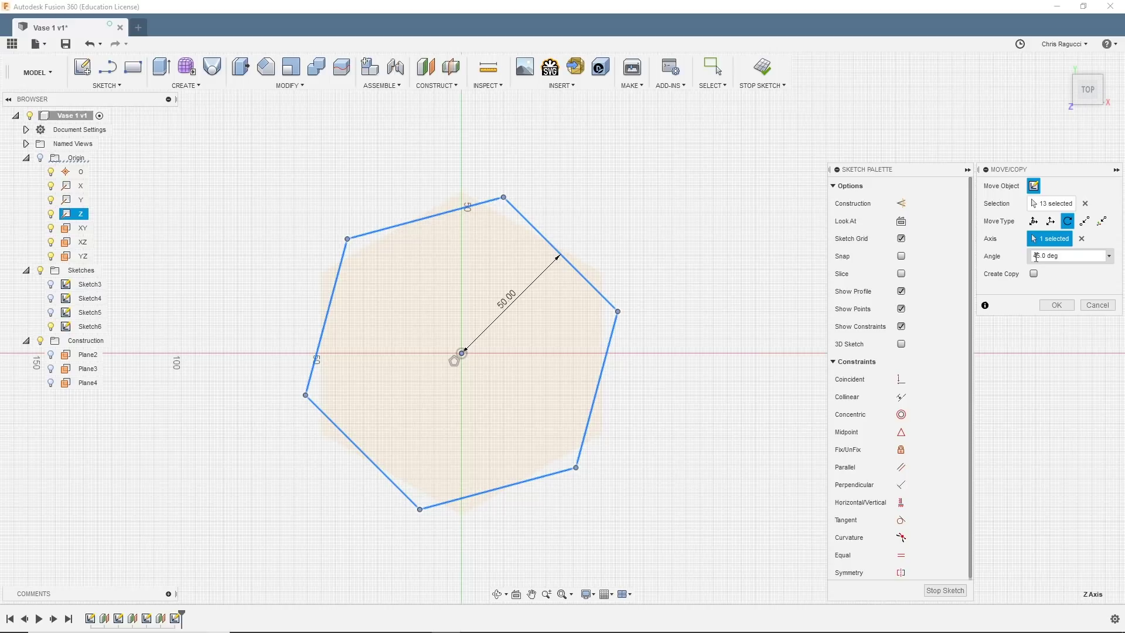
left_click(1056, 305)
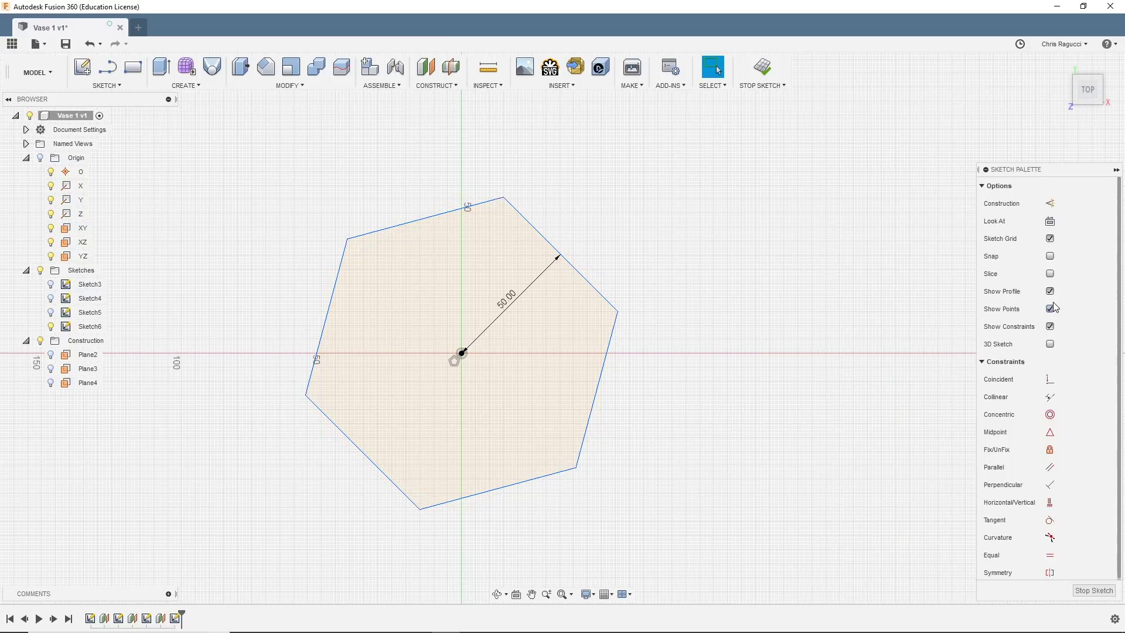
Step: Finish the fourth hexagon sketch and make the three lower hexagon sketches visible again
left_click(1092, 591)
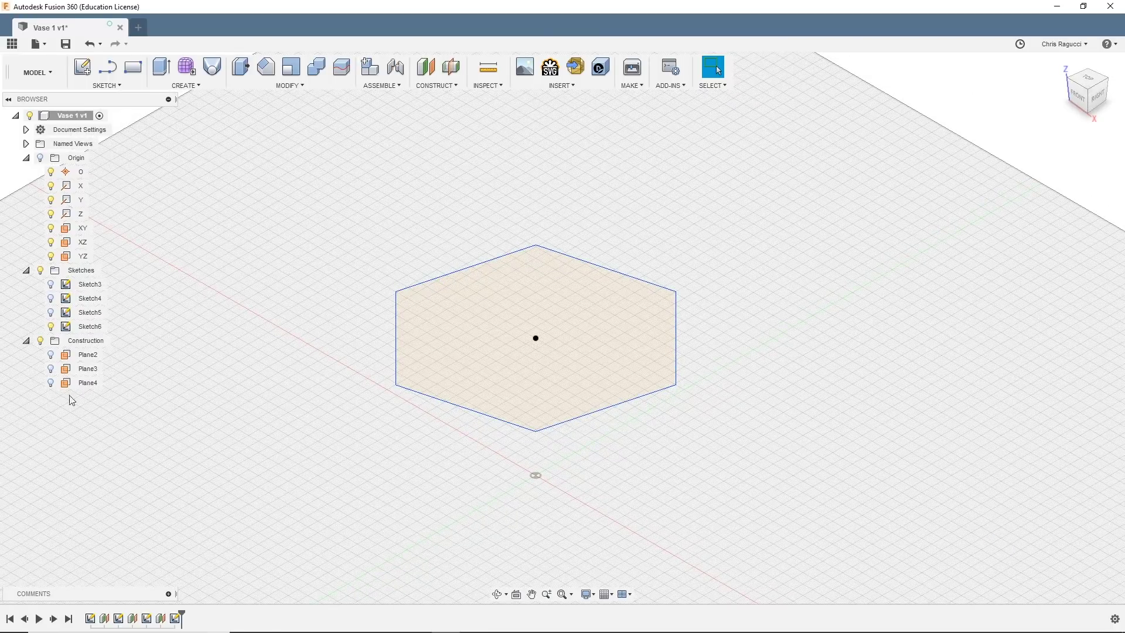
left_click(50, 312)
left_click(51, 298)
left_click(51, 284)
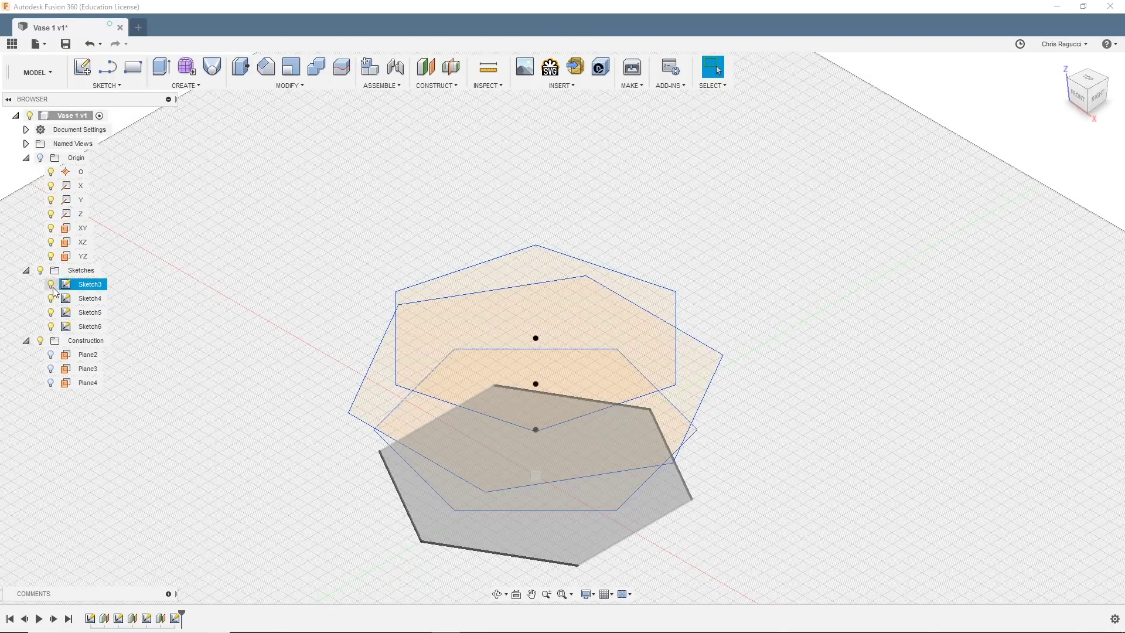
Step: Create an offset construction plane 20 mm above the topmost hexagon profile
middle_click_drag(245, 465, 246, 368)
mouse_move(268, 419)
middle_mouse_down("shift")
mouse_move(263, 389)
mouse_move(269, 407)
middle_mouse_up("shift")
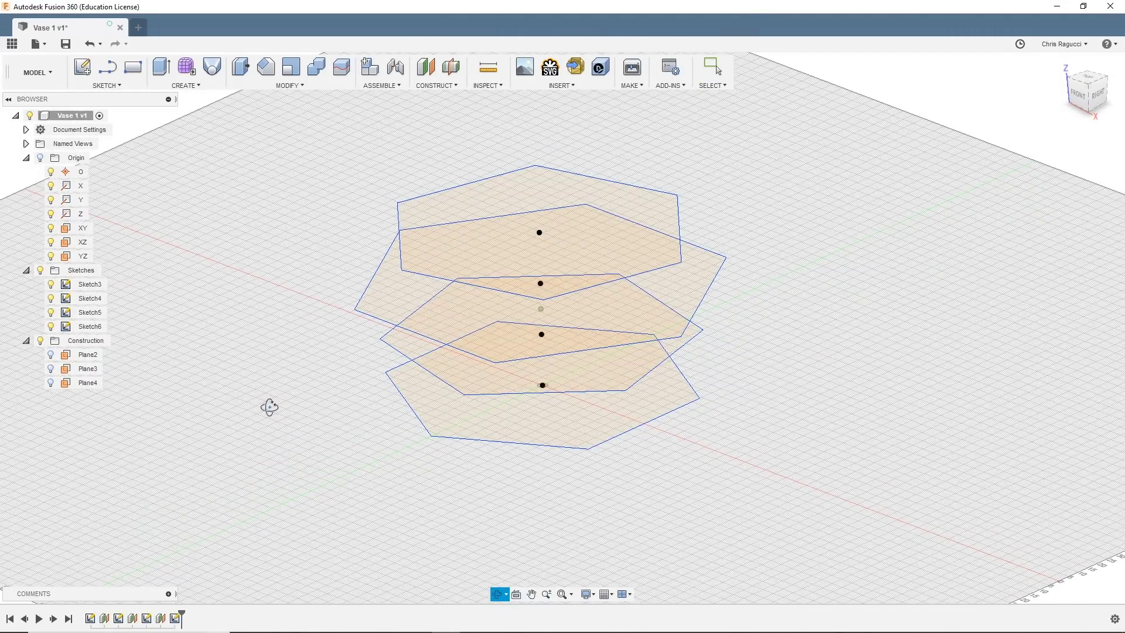
key("Escape")
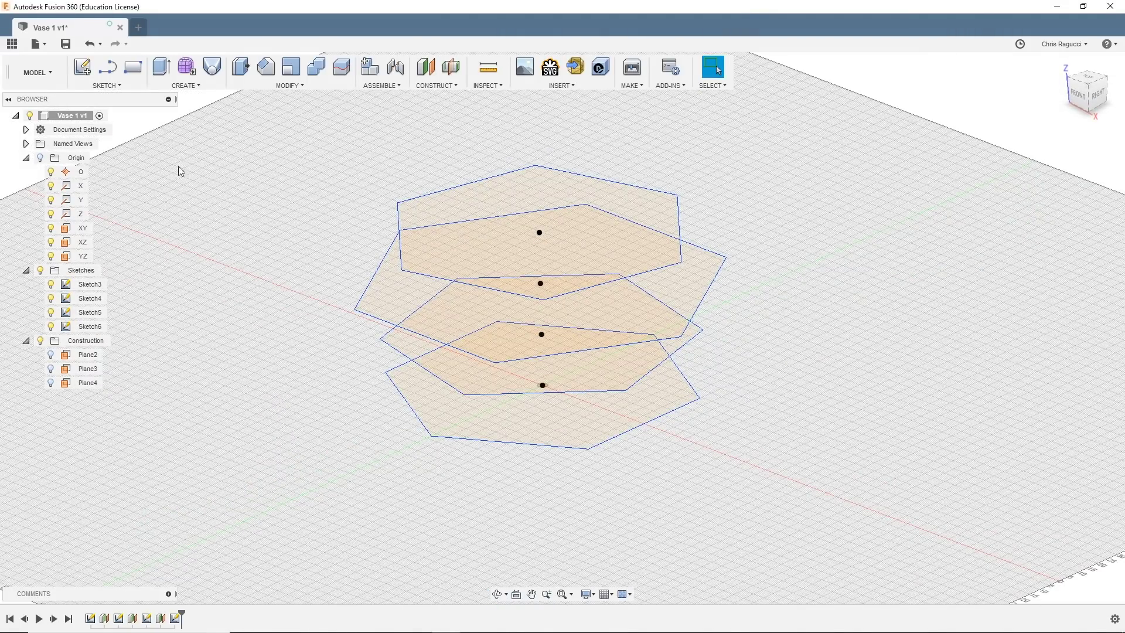
left_click(533, 182)
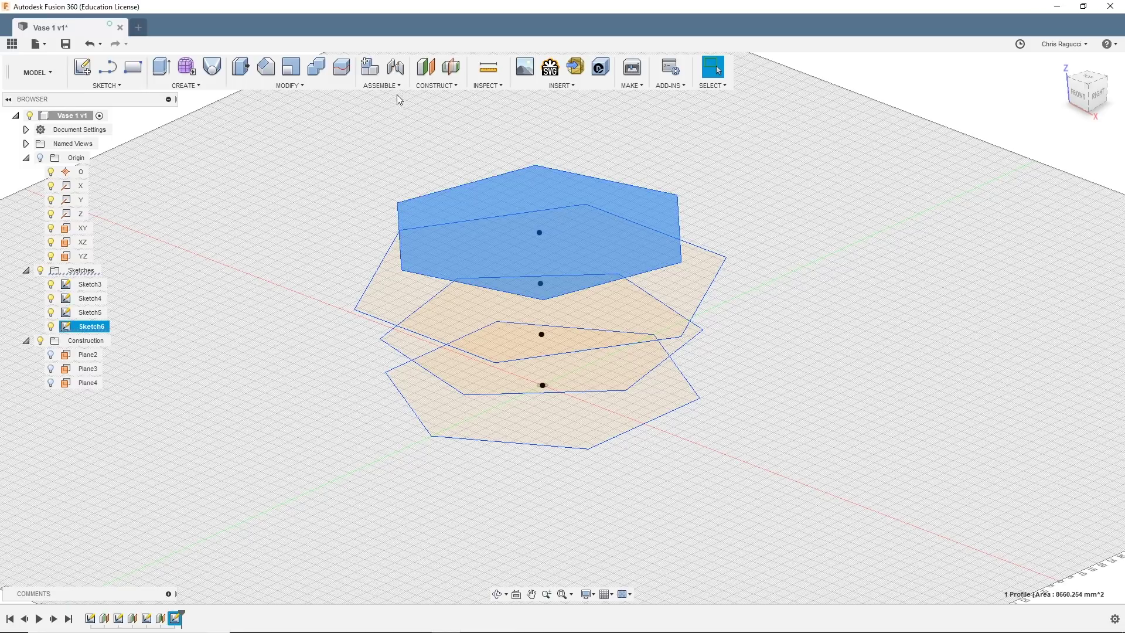
left_click(425, 69)
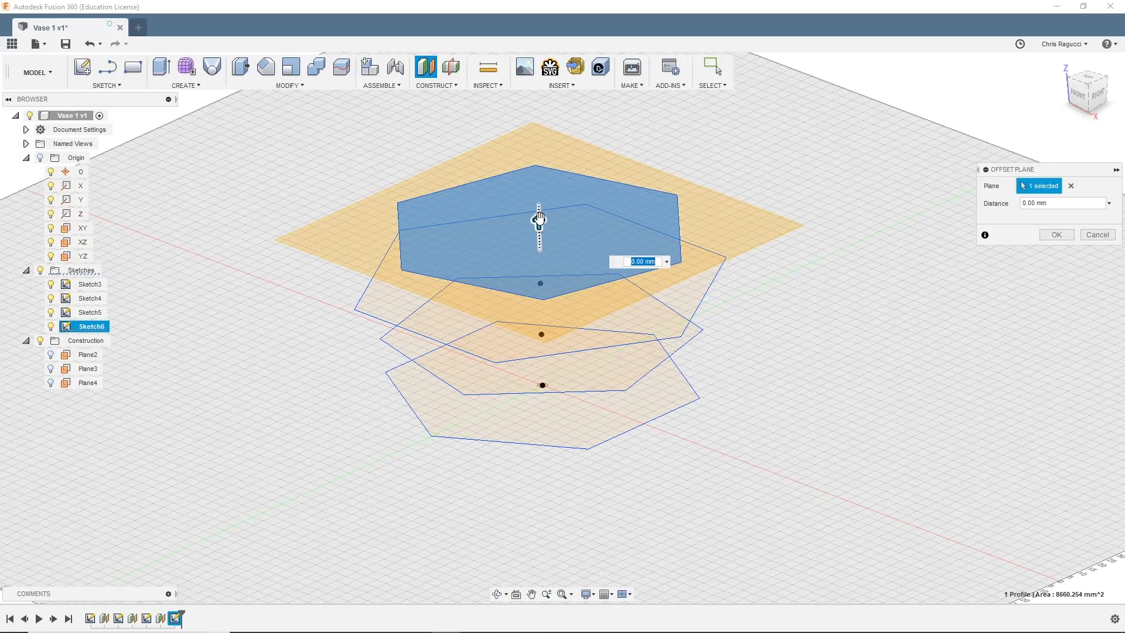
left_click_drag(539, 219, 538, 171)
key("Return")
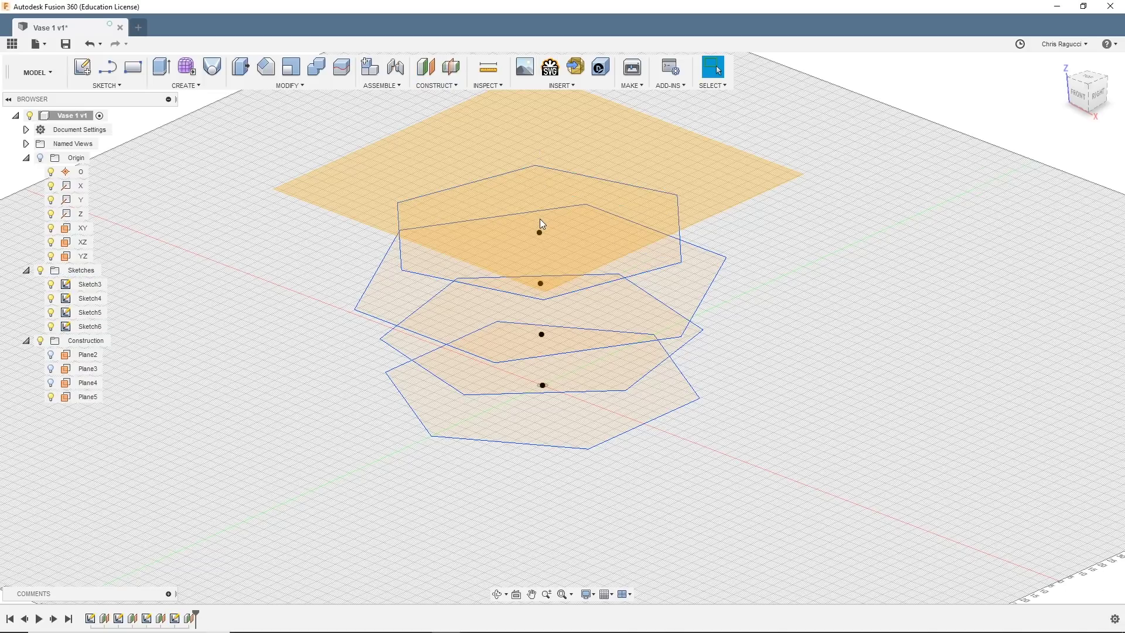
Step: Sketch a fifth hexagon on the new offset plane as a circumscribed polygon centred on the origin, with a 50 mm radius along the X axis
left_click(536, 108)
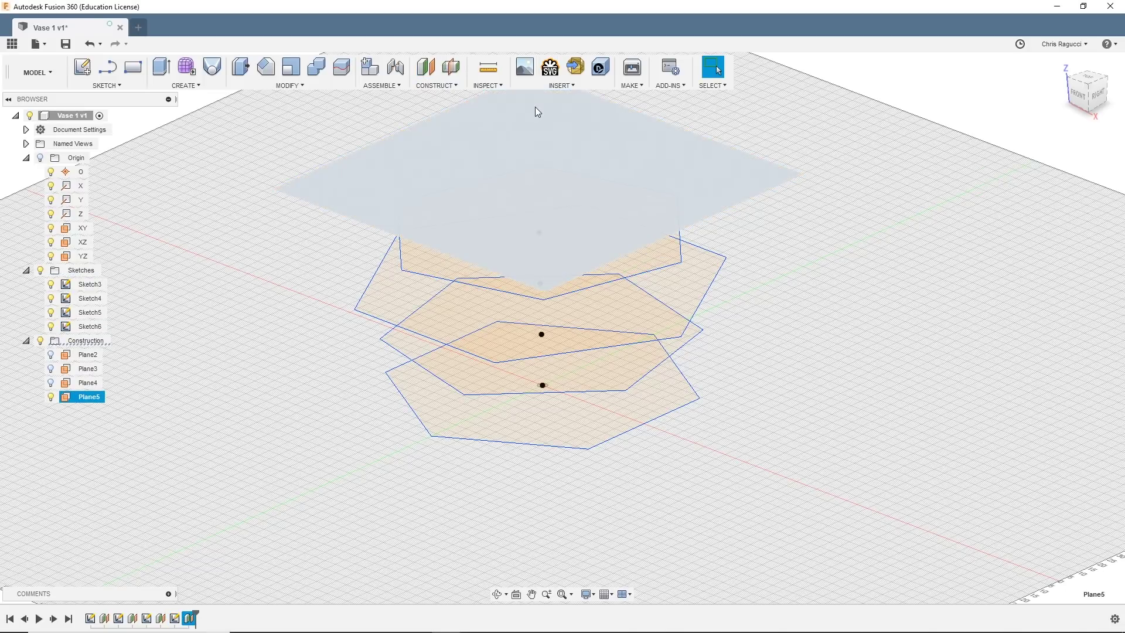
left_click(82, 67)
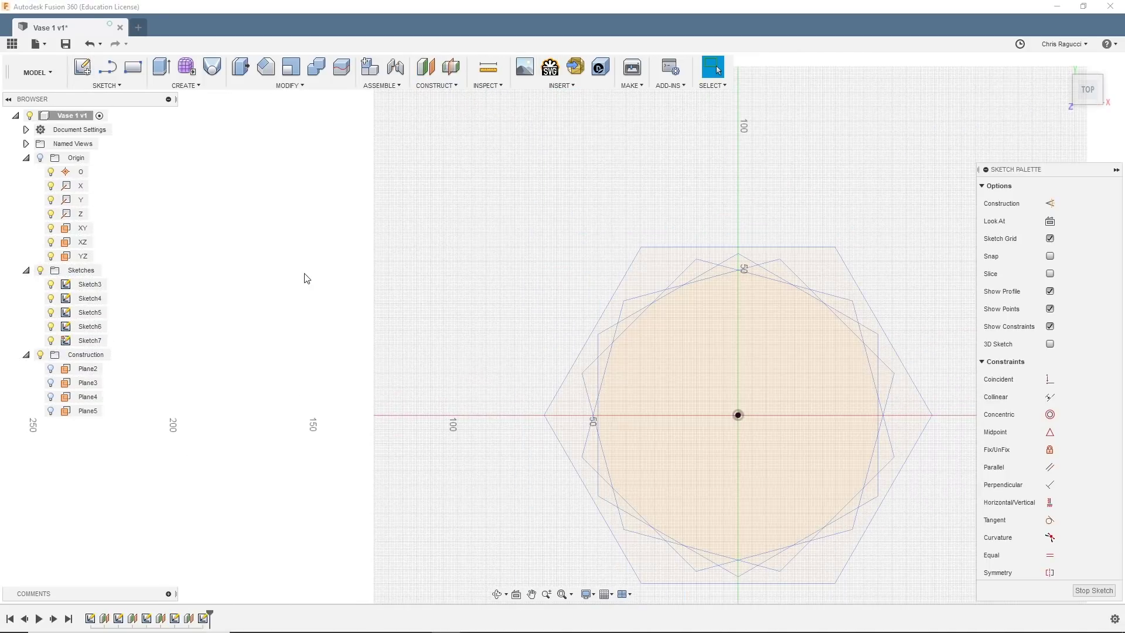
middle_click_drag(465, 390, 254, 341)
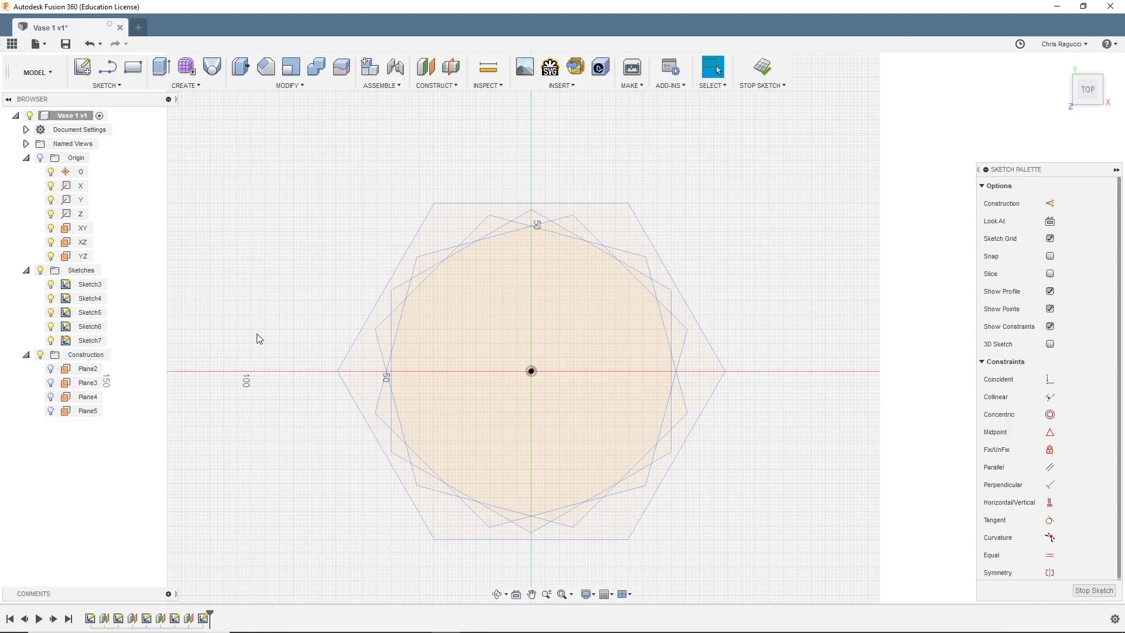
left_click(111, 85)
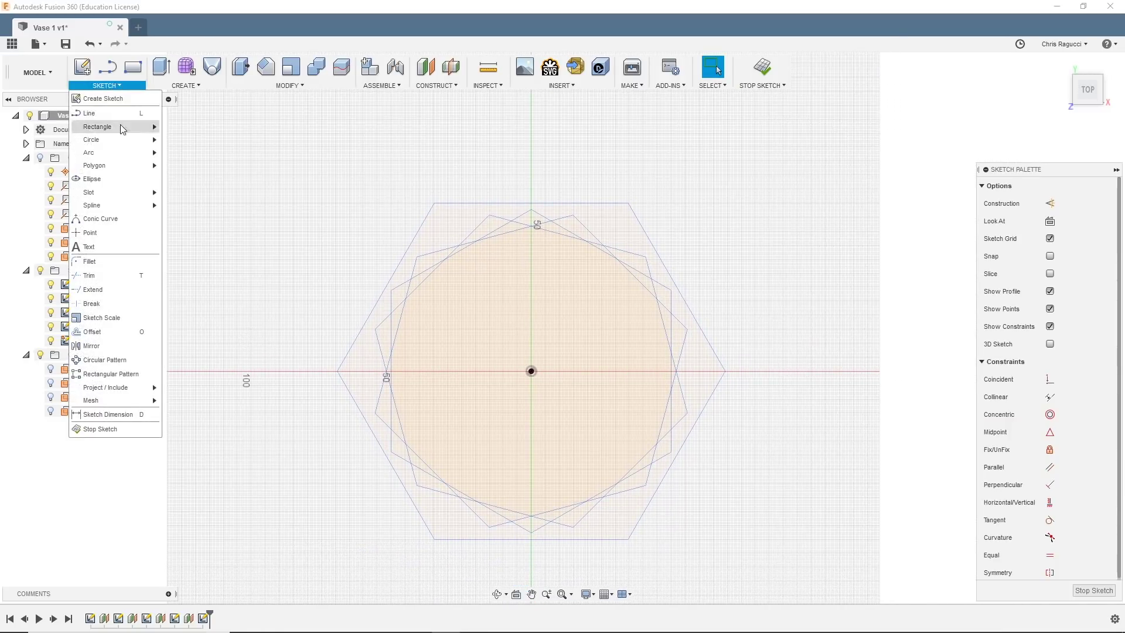
mouse_move(138, 166)
left_click(199, 169)
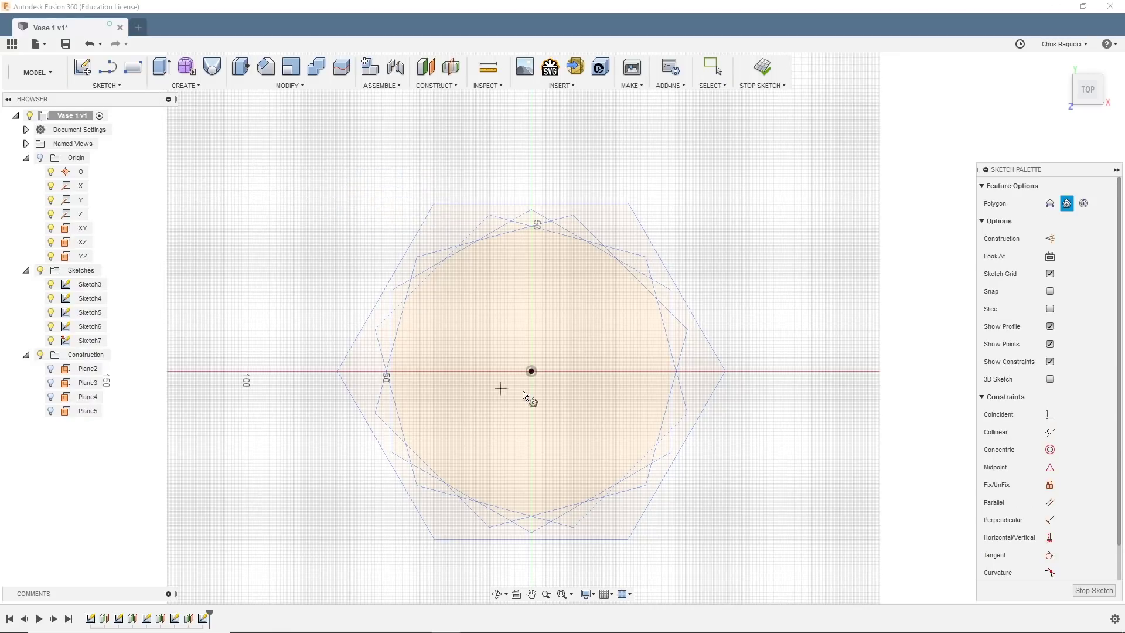
left_click(531, 371)
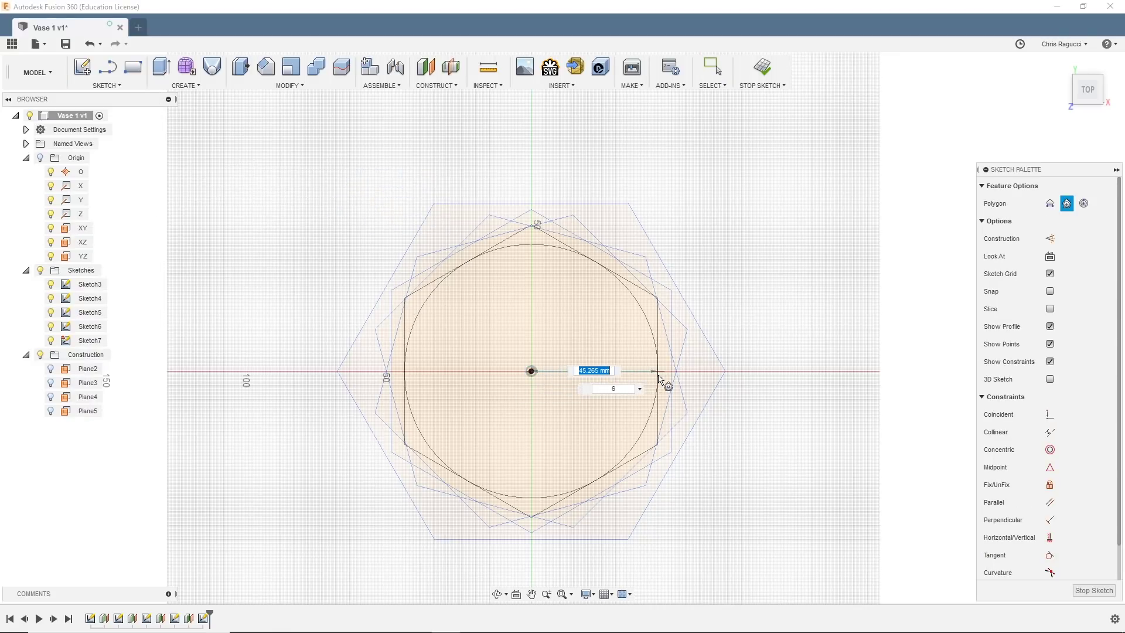
type("50")
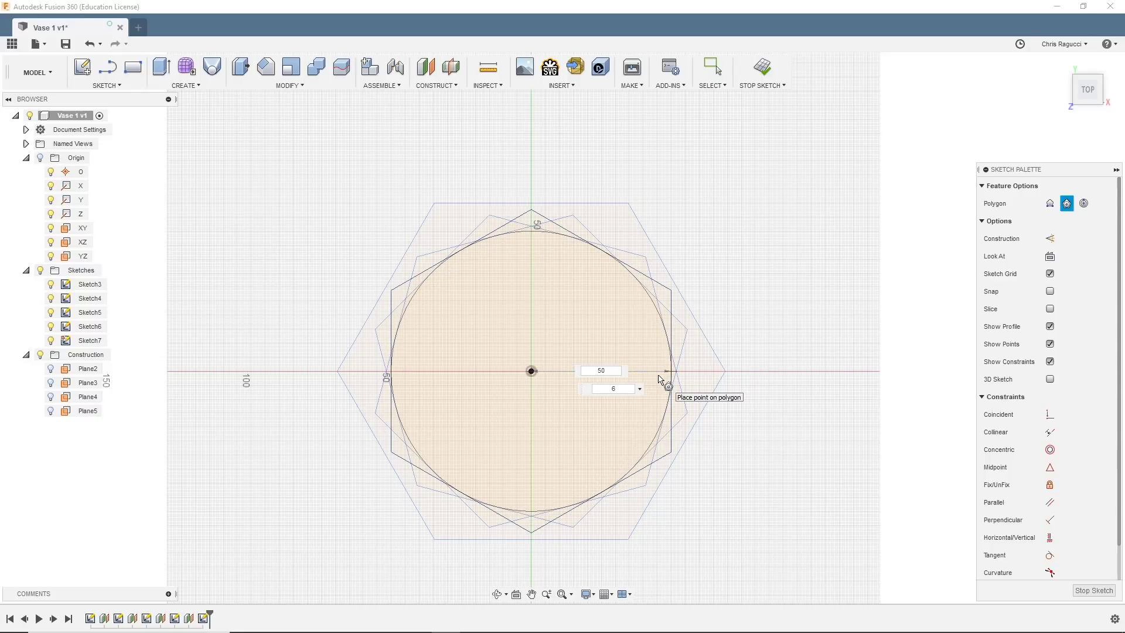
key("Tab")
key("Return")
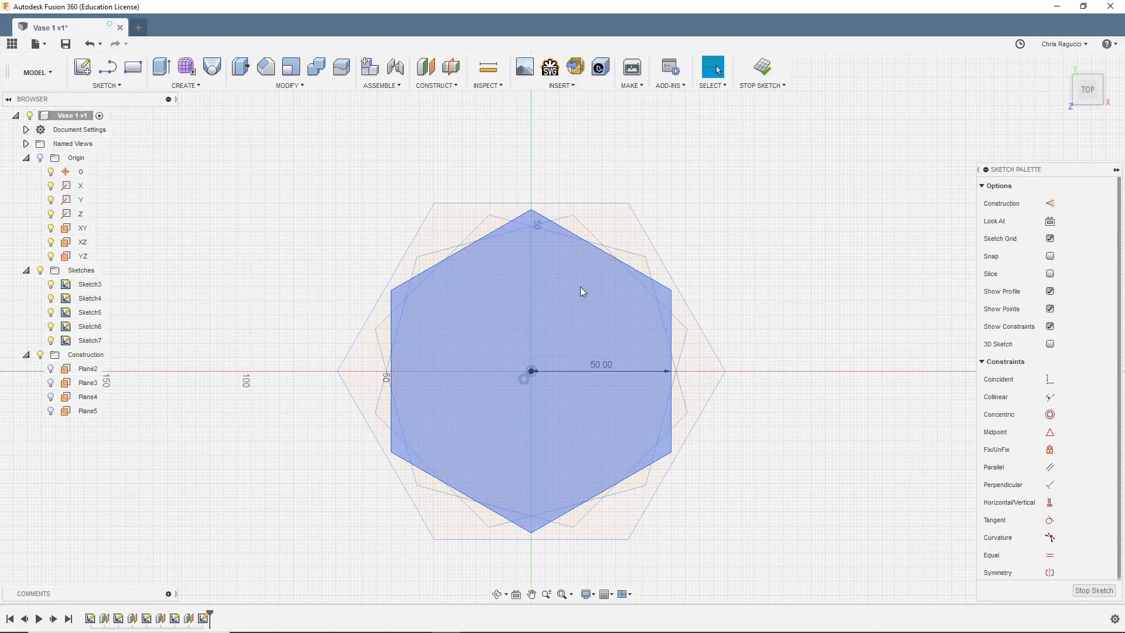
Step: Hide the four lower hexagon sketches, leaving only the fifth hexagon shown
left_click(50, 284)
left_click(50, 298)
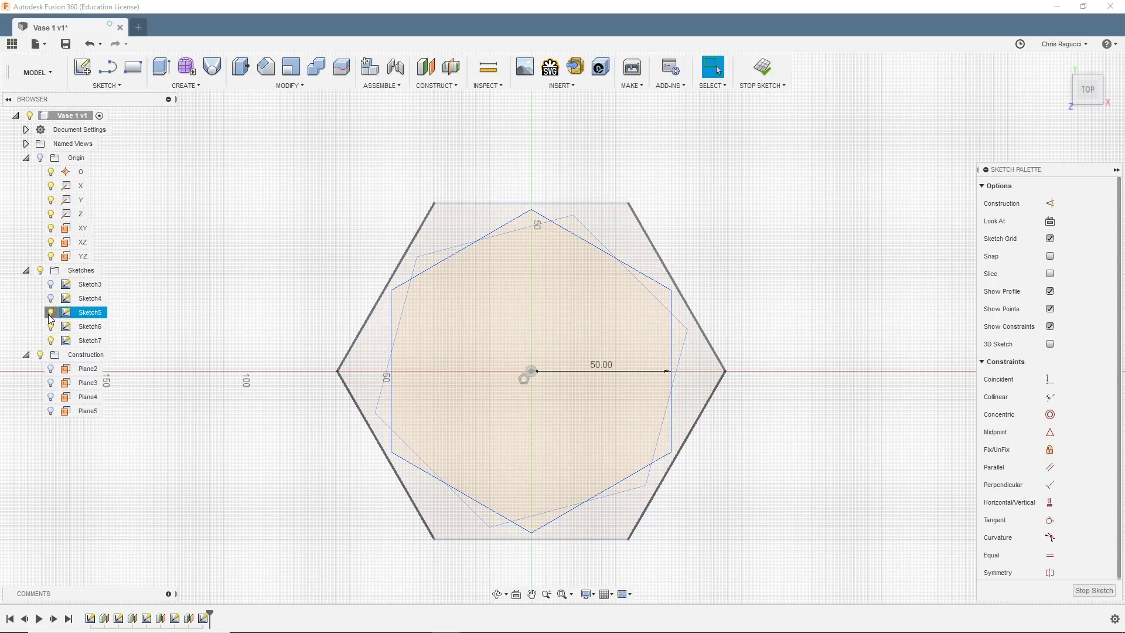
left_click(50, 312)
left_click(50, 326)
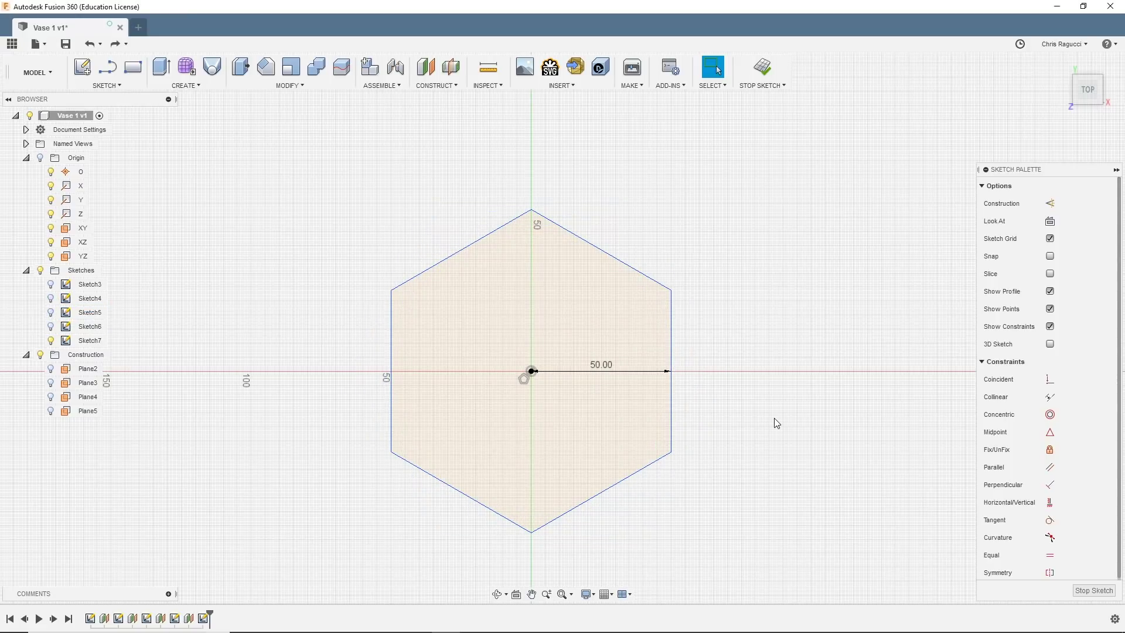
Step: Rotate the entire fifth hexagon by 60 degrees about the Z axis
key("m")
left_click(1067, 221)
mouse_move(321, 169)
left_mouse_down()
mouse_move(645, 407)
mouse_move(741, 555)
left_mouse_up()
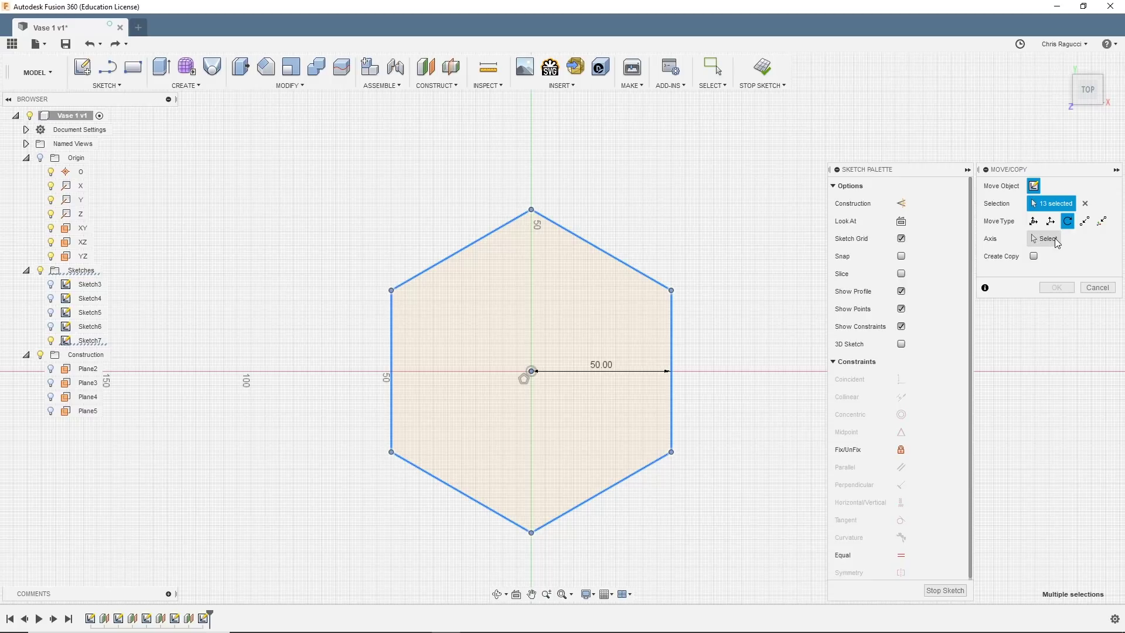
left_click(1044, 238)
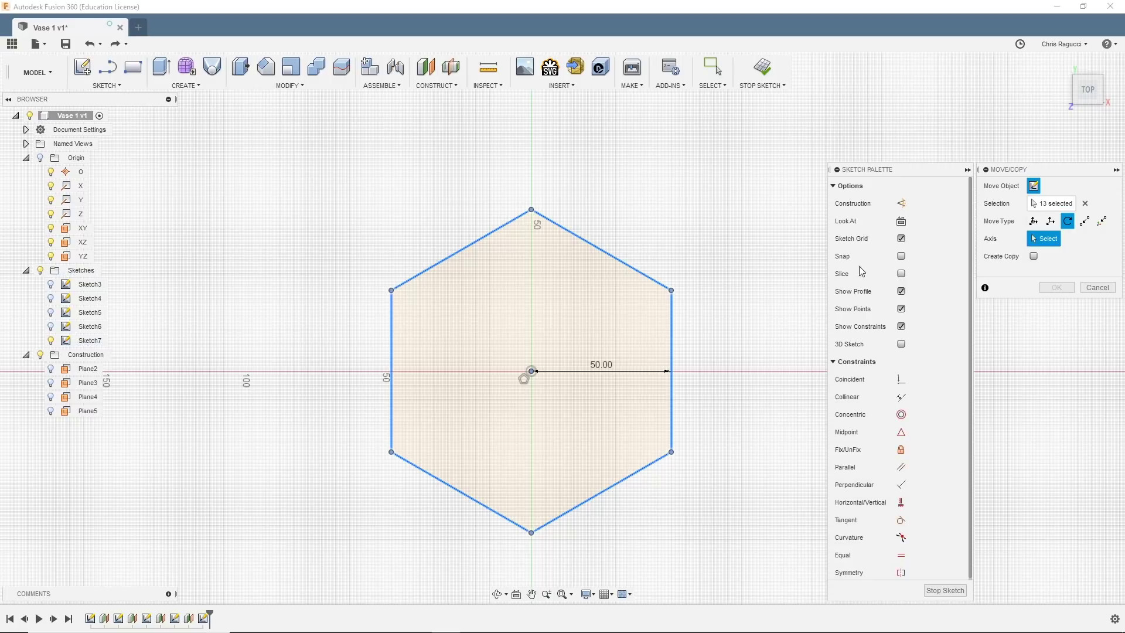
left_click(74, 213)
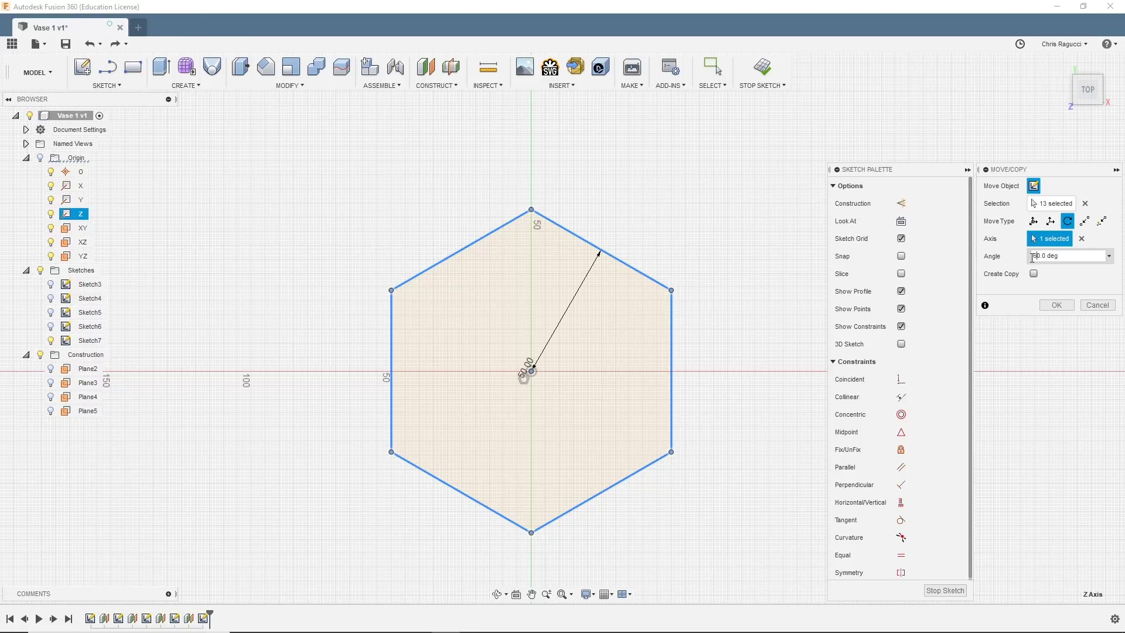
key("Return")
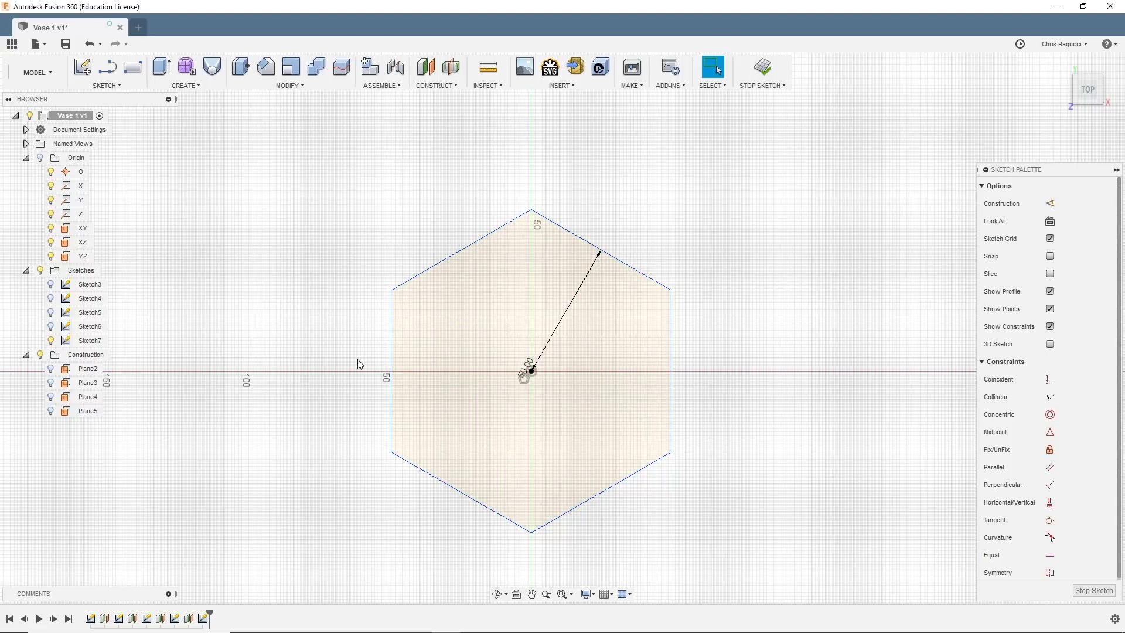
left_click(557, 246)
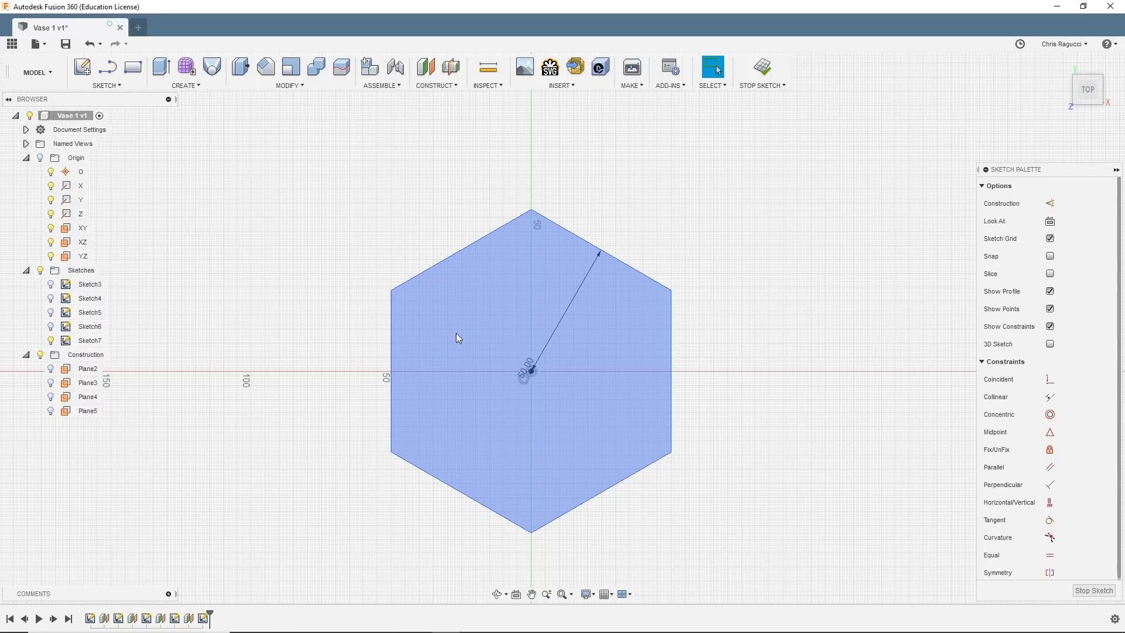
Step: Finish the fifth hexagon sketch and make the four lower hexagon sketches visible again
left_click(1093, 592)
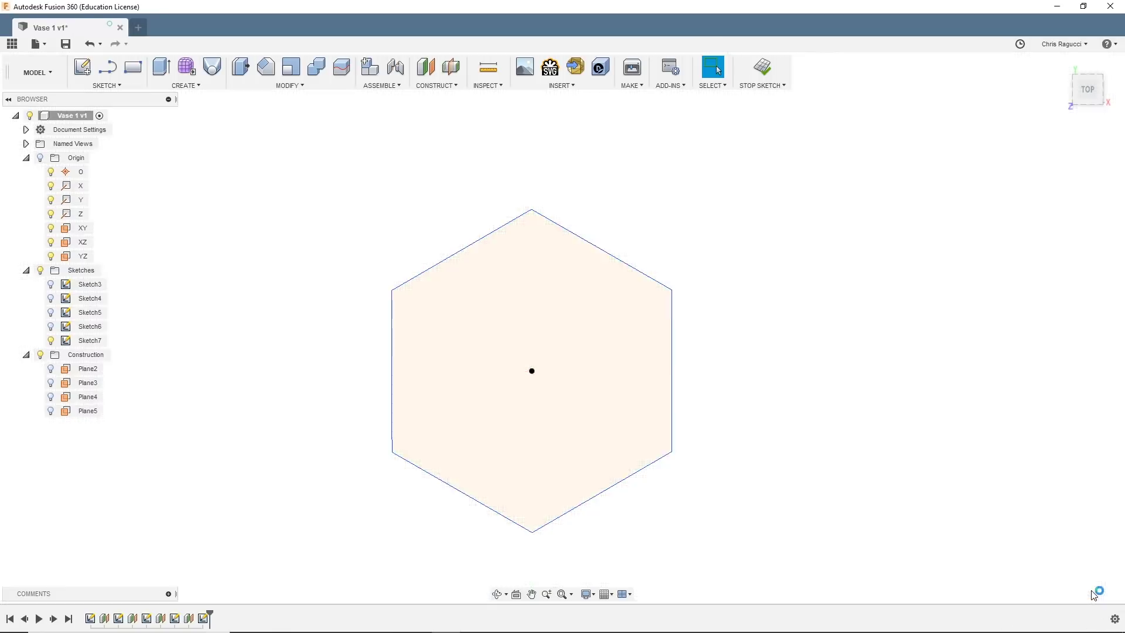
left_click(51, 284)
left_click(51, 298)
left_click(51, 312)
left_click(51, 327)
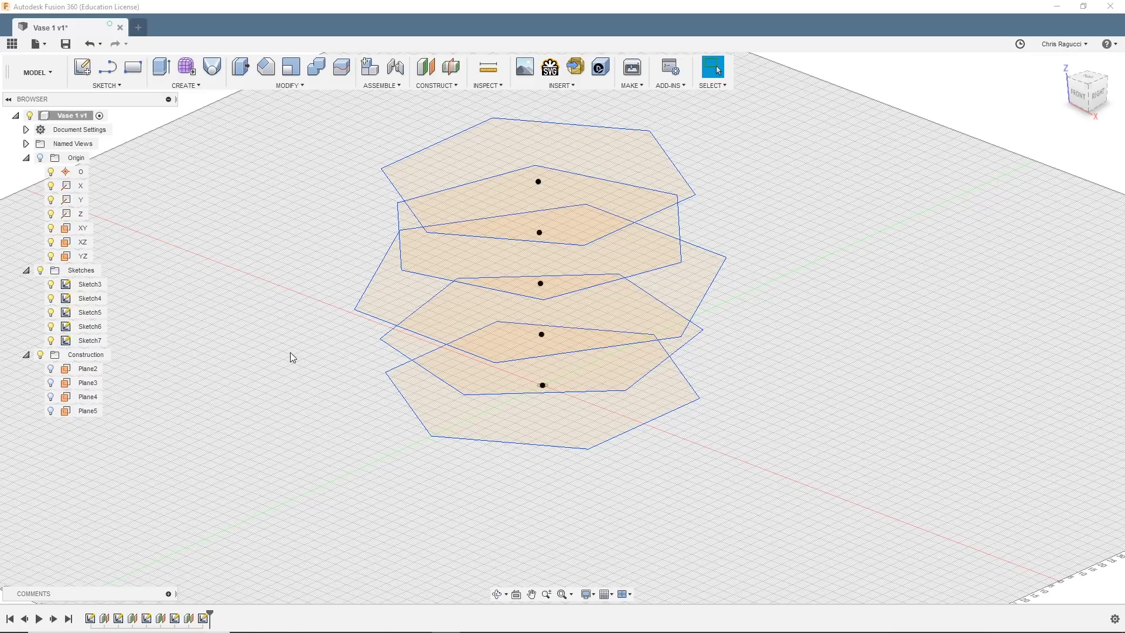
middle_click_drag(294, 321, 299, 393)
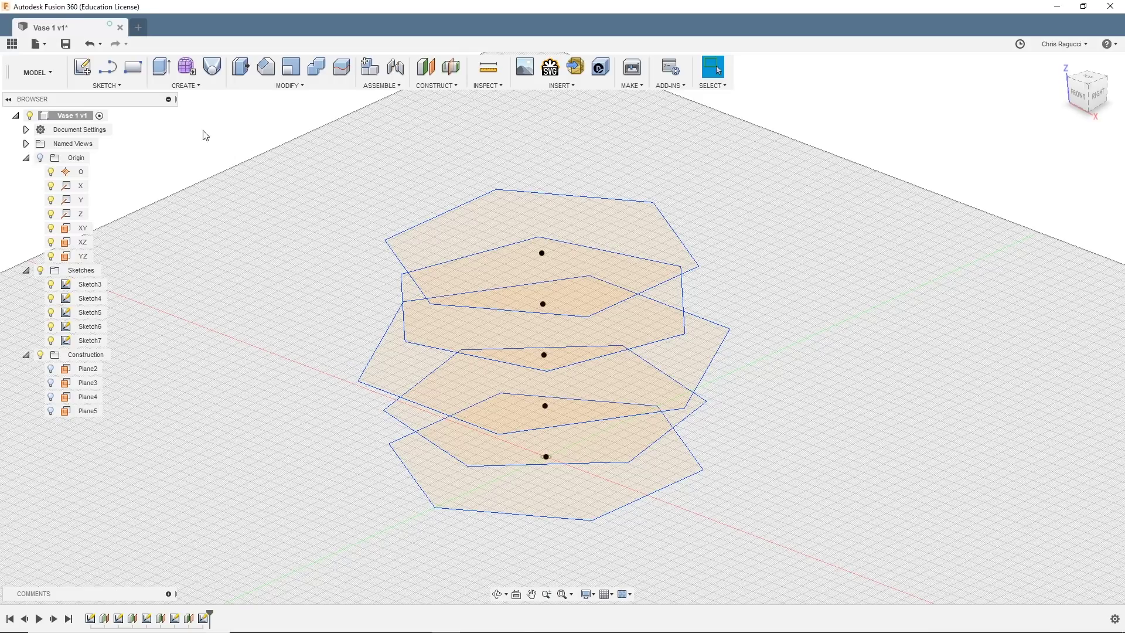
Step: Loft between the lowest hexagon profile and the second one as a new body
left_click(188, 86)
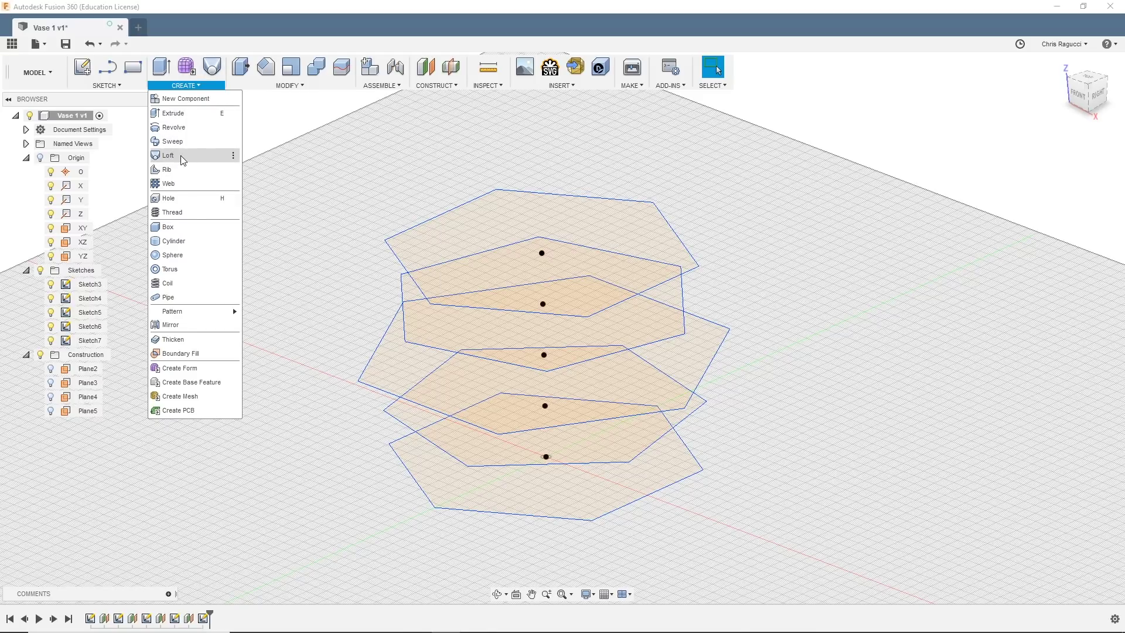
left_click(233, 156)
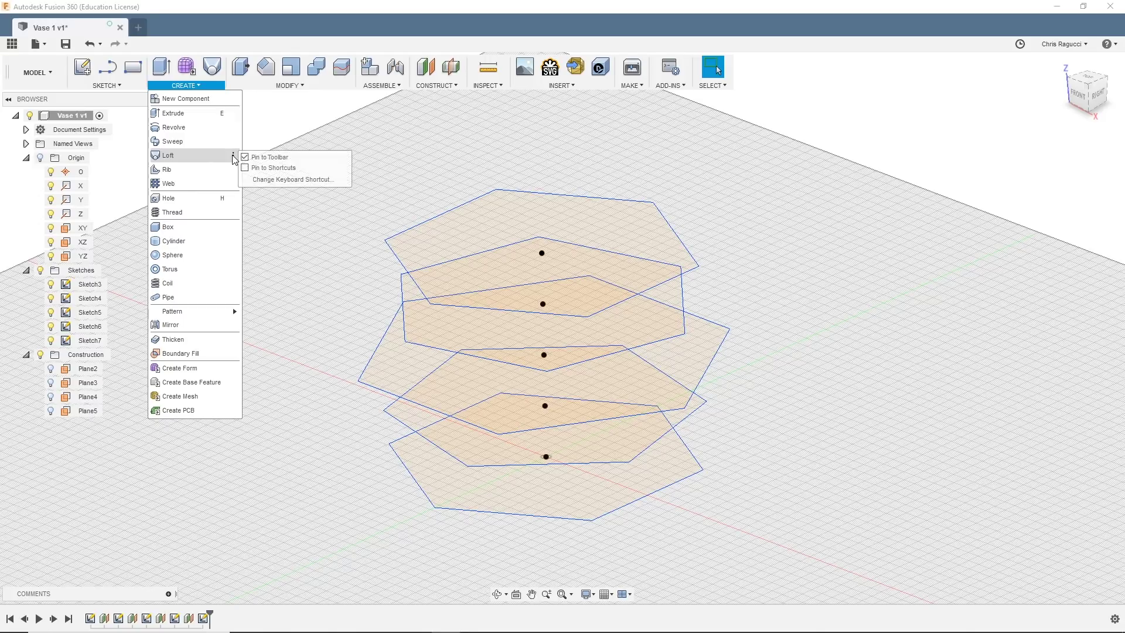
left_click(191, 156)
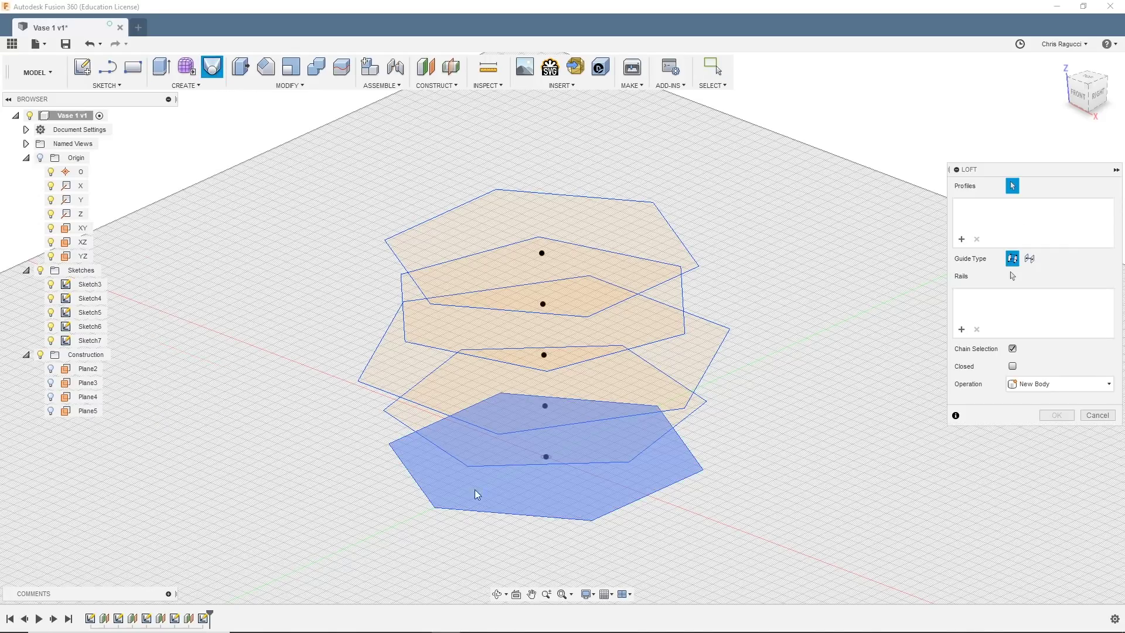
left_click(501, 494)
left_click(481, 451)
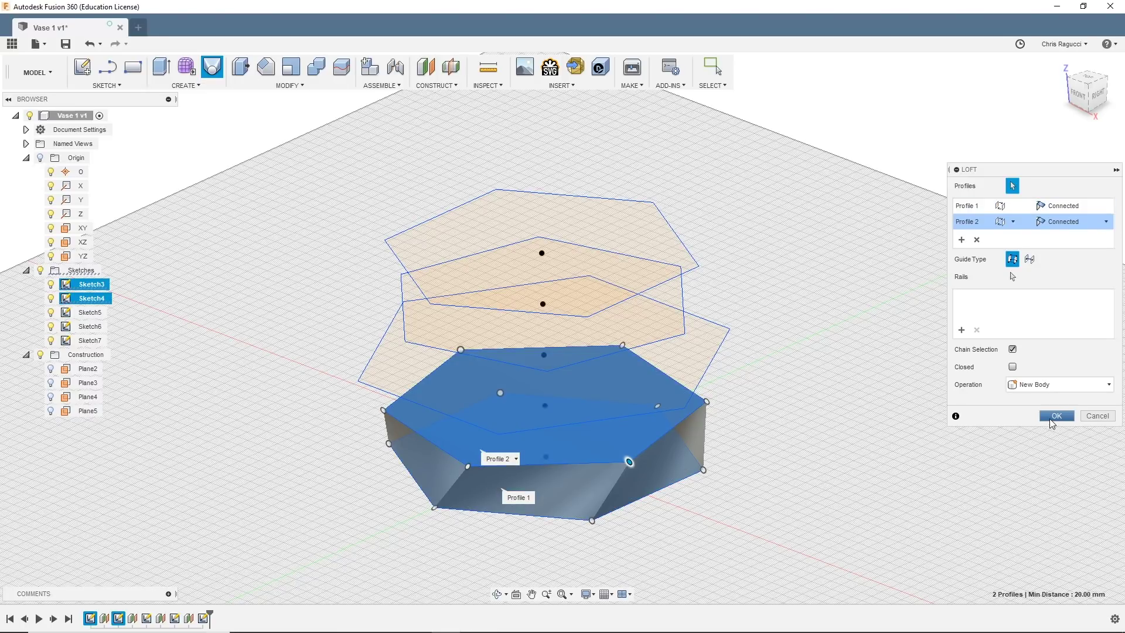
left_click(1055, 417)
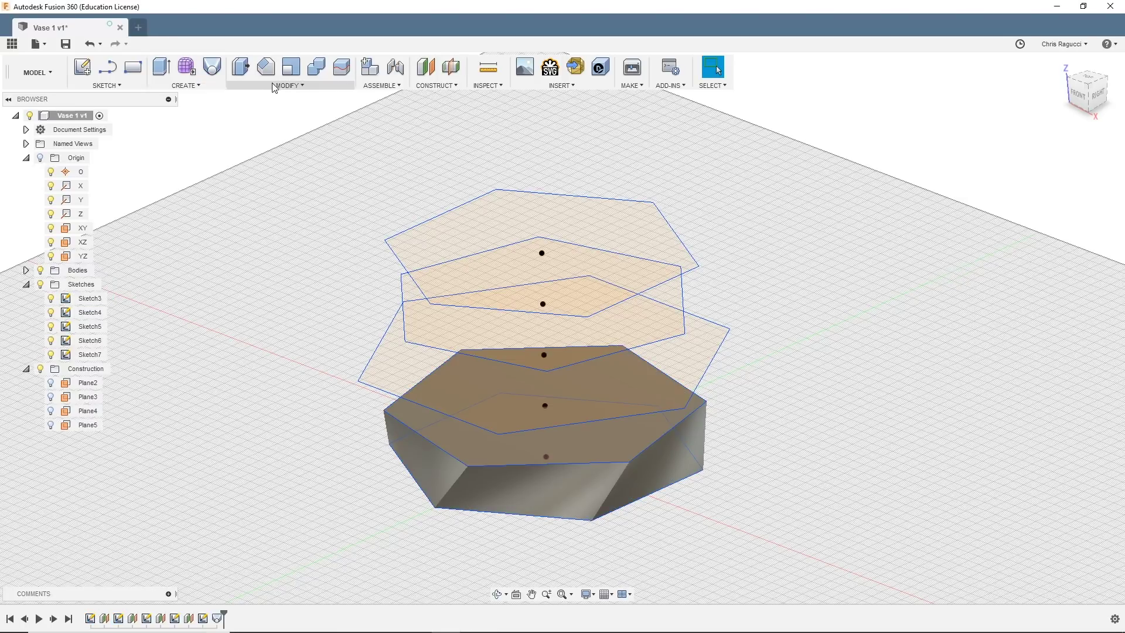
Step: Loft from the second hexagon profile to the third, joining the result to the existing body
left_click(212, 68)
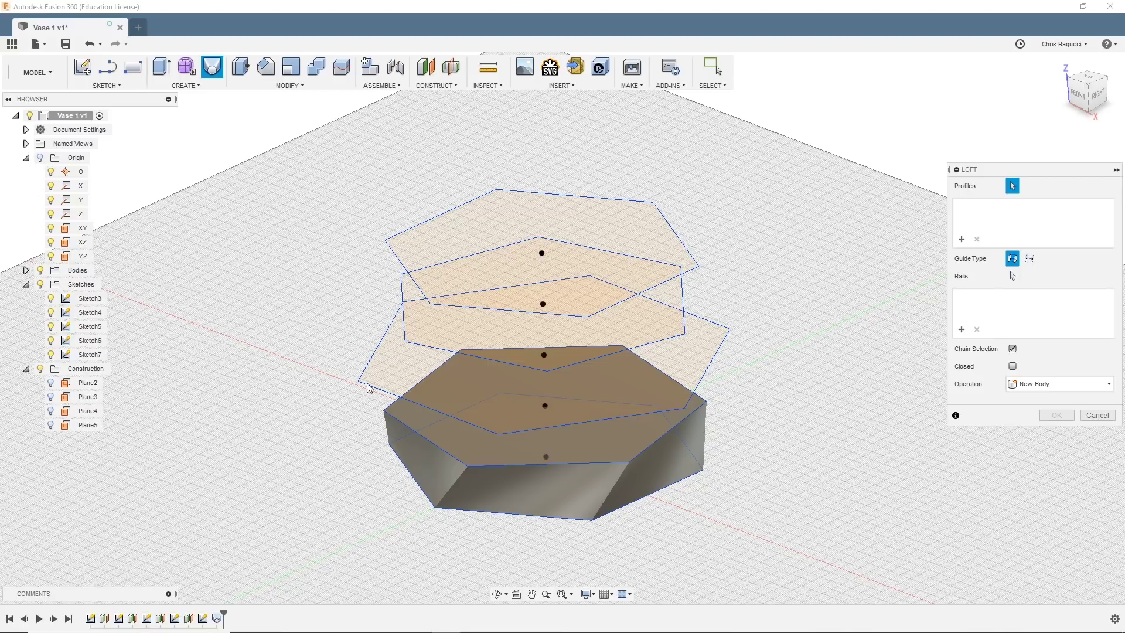
left_click(463, 443)
left_click(468, 407)
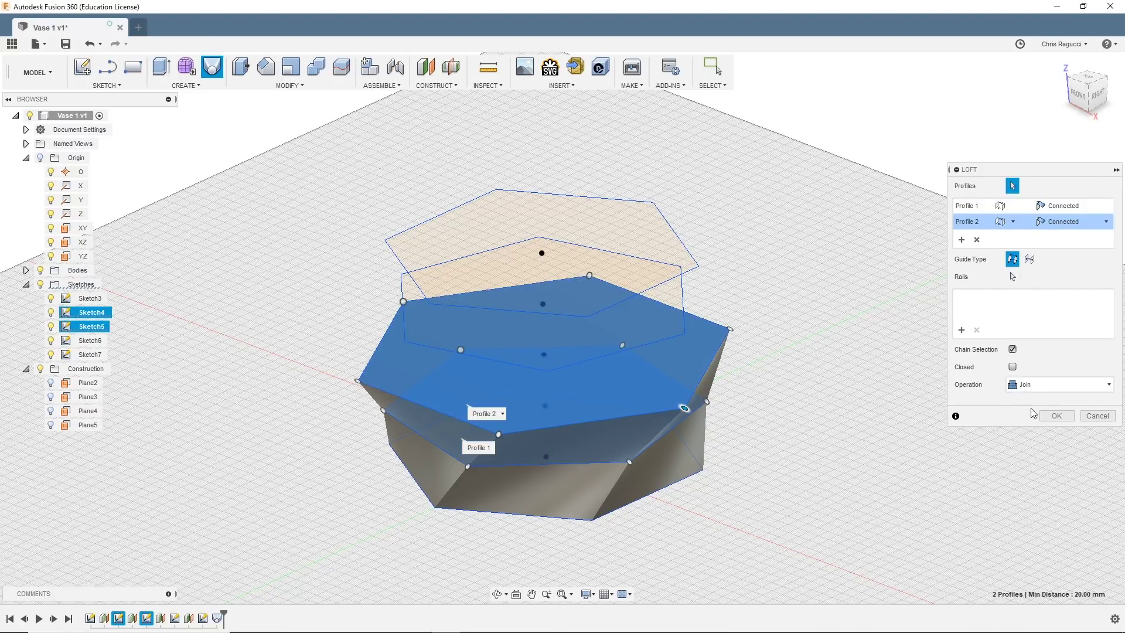
left_click(1056, 415)
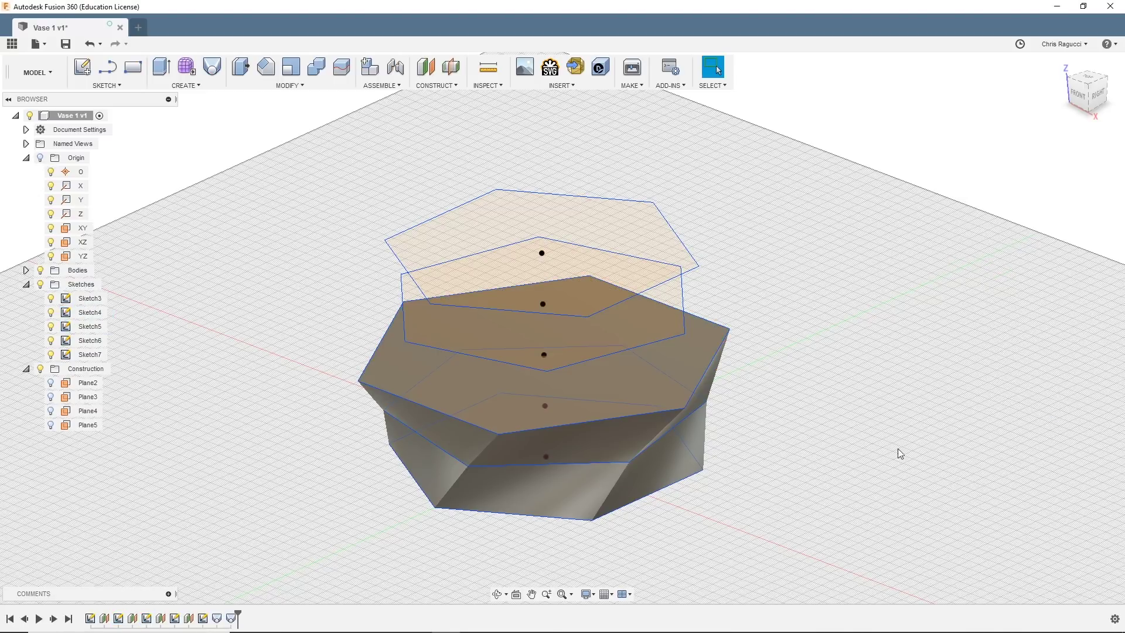
Step: Loft from the third hexagon profile to the fourth with the Join operation
left_click(212, 68)
left_click(444, 380)
left_click(451, 337)
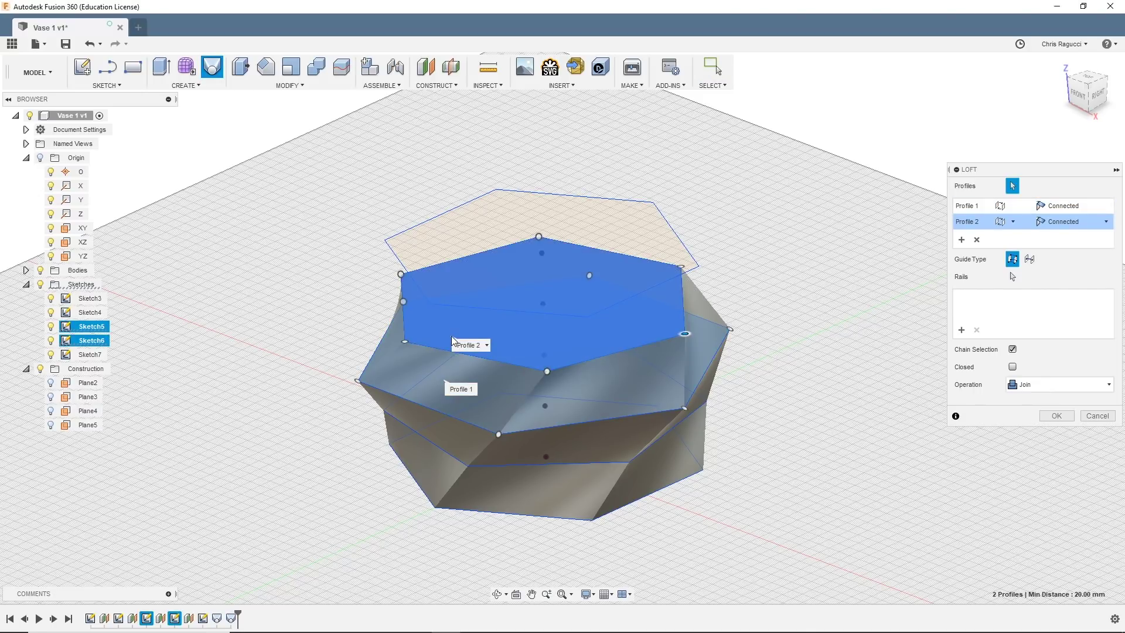
left_click(1055, 414)
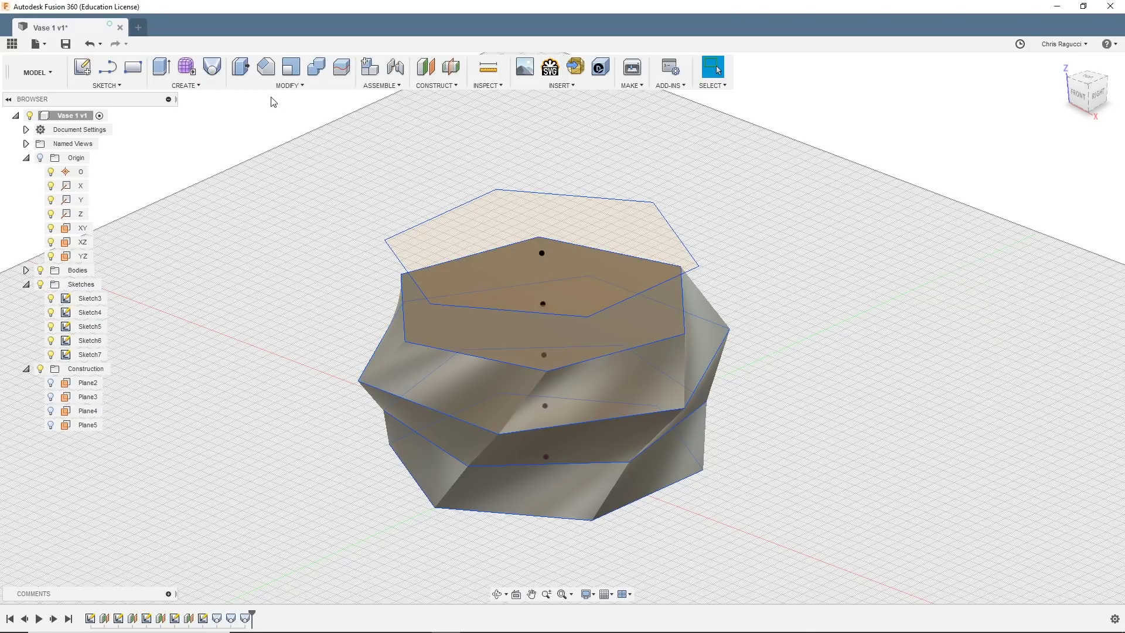
Step: Loft from the fourth hexagon profile to the topmost one, joining it to the vase body
left_click(212, 68)
left_click(475, 319)
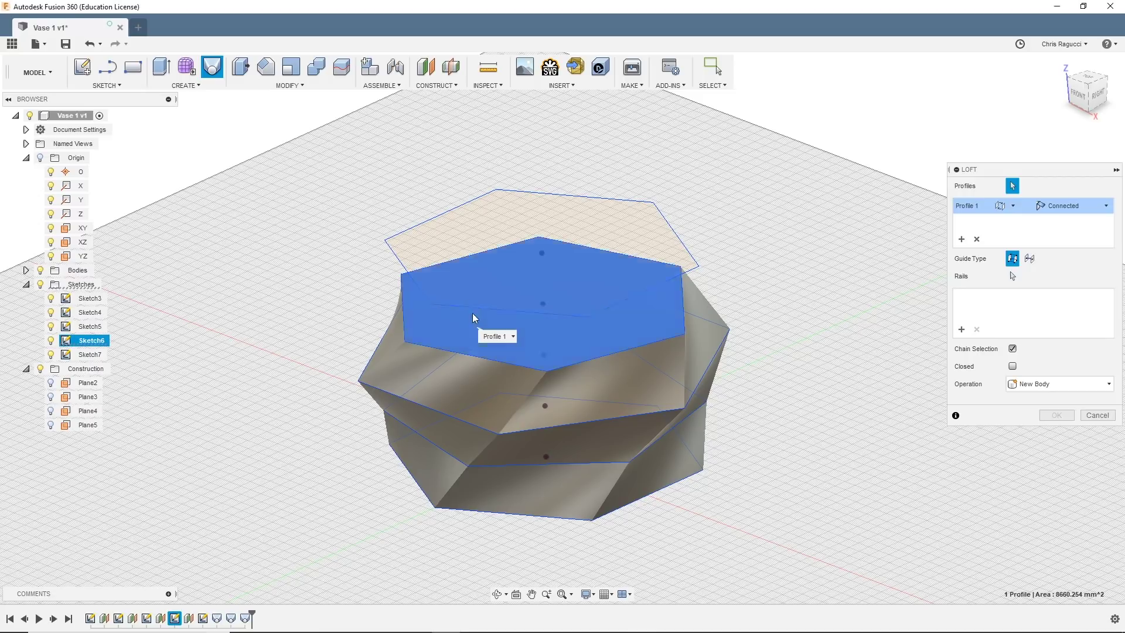
left_click(463, 286)
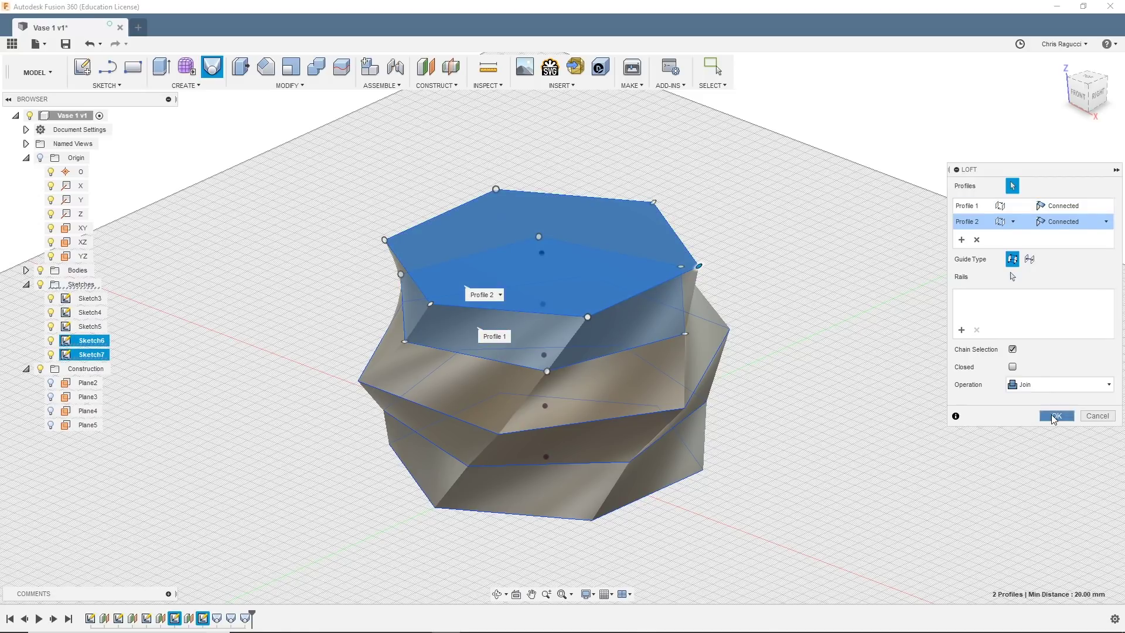
left_click(1055, 416)
Step: Hide all the sketches so that only the lofted vase body is shown
mouse_move(762, 461)
middle_mouse_down("shift")
mouse_move(763, 416)
mouse_move(723, 447)
mouse_move(798, 445)
mouse_move(838, 427)
mouse_move(748, 455)
mouse_move(793, 447)
mouse_move(783, 454)
middle_mouse_up("shift")
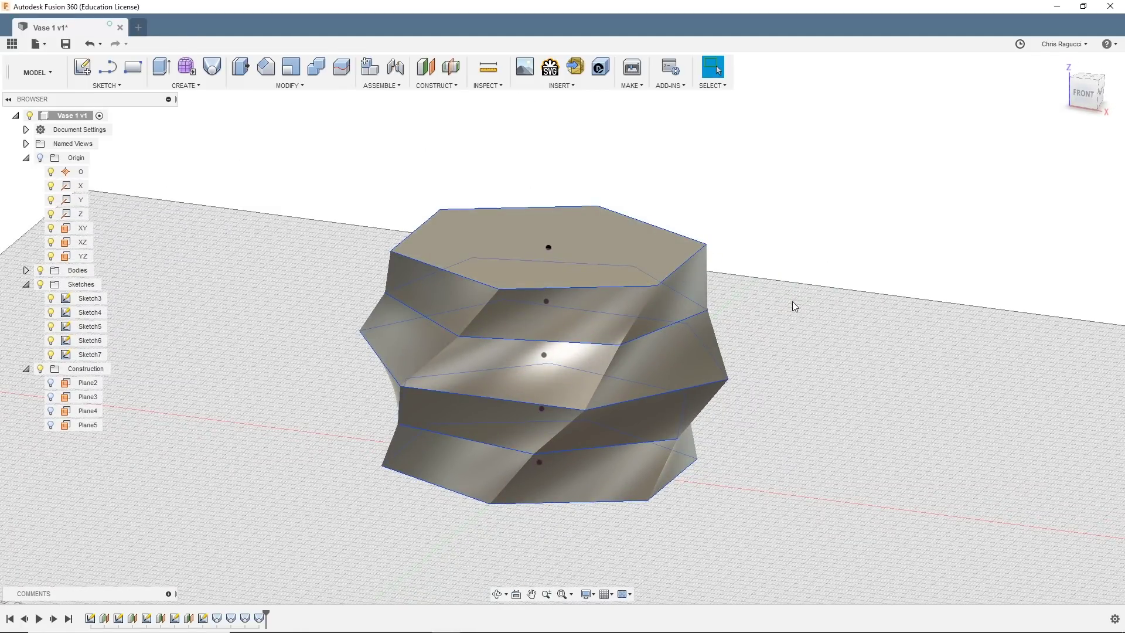
left_click(40, 285)
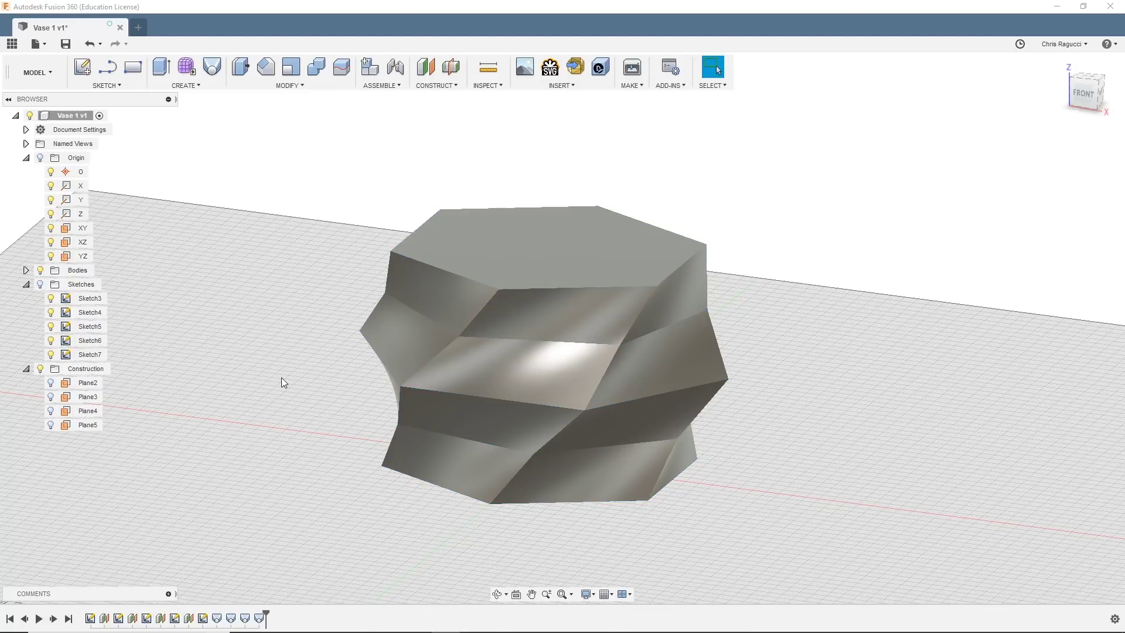
Step: Start a 3D Print output and select the vase body as the object to print
middle_click_drag(281, 382, 307, 364, "shift")
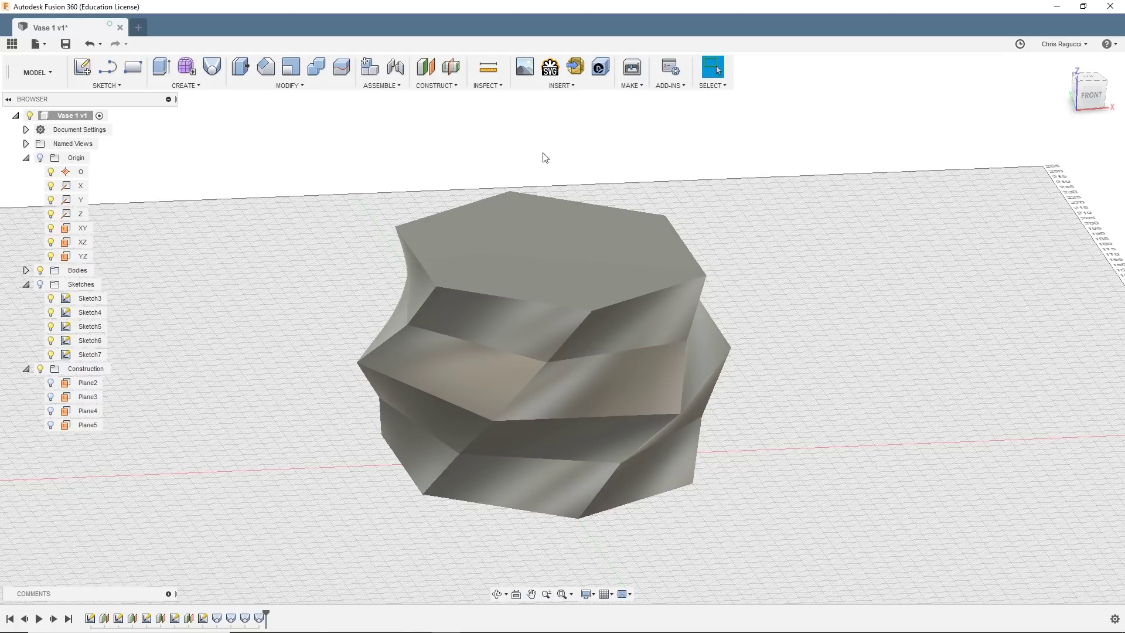
left_click(632, 70)
left_click(555, 244)
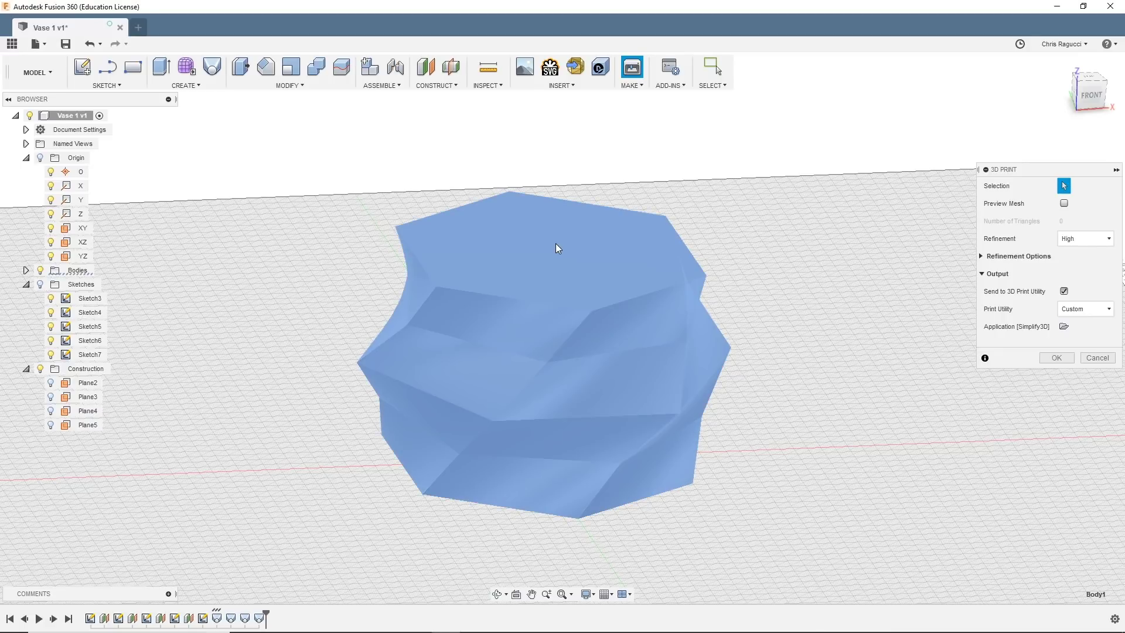